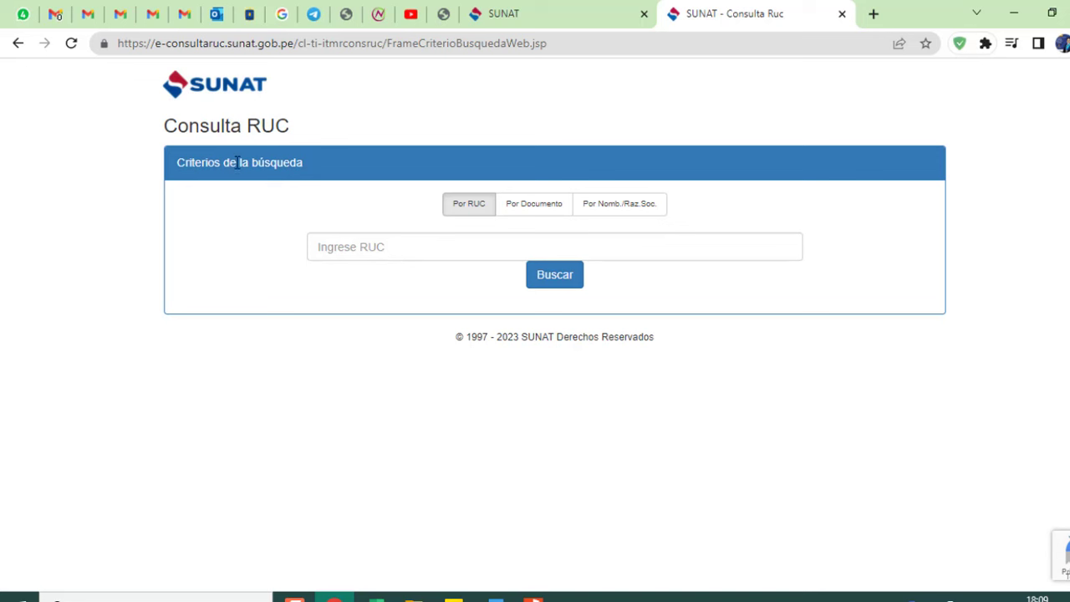
Search Consulta RUC for a saved RUC number; the result reports it as not valid
{"action": "left_click", "coordinate": [339, 248]}
{"action": "left_click", "coordinate": [391, 426]}
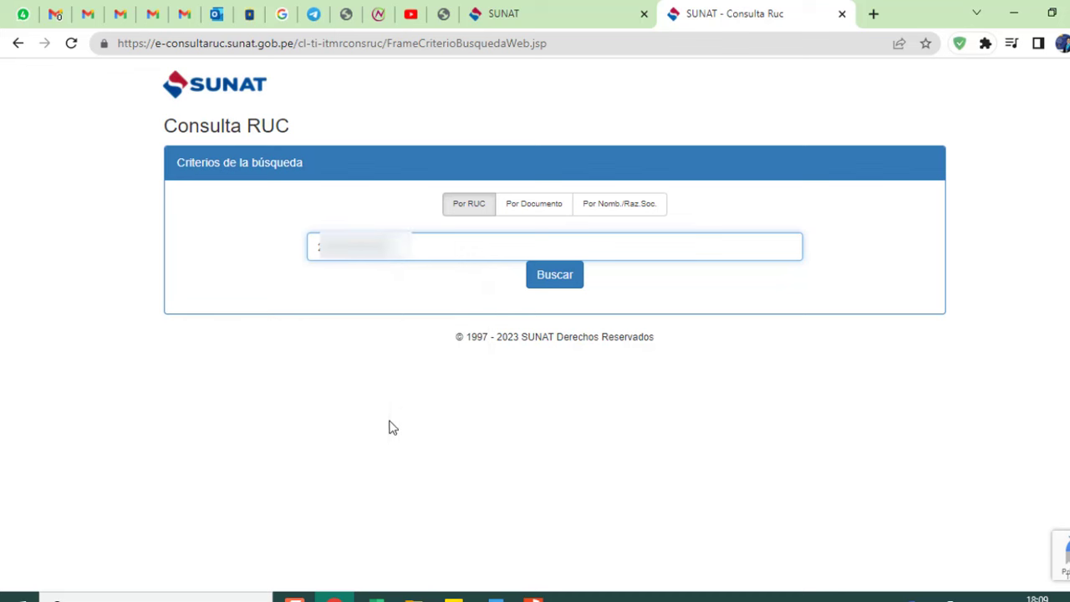
{"action": "left_click", "coordinate": [553, 283]}
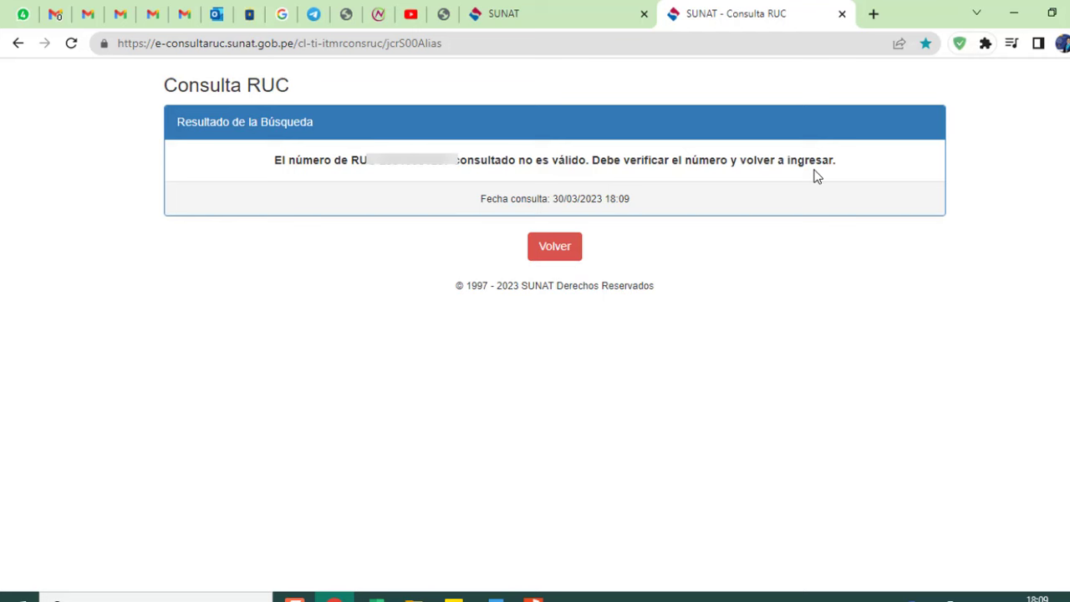
Sign in to SOL from the SUNAT homepage through Operaciones en línea > Mis trámites y consultas
{"action": "left_click", "coordinate": [541, 10]}
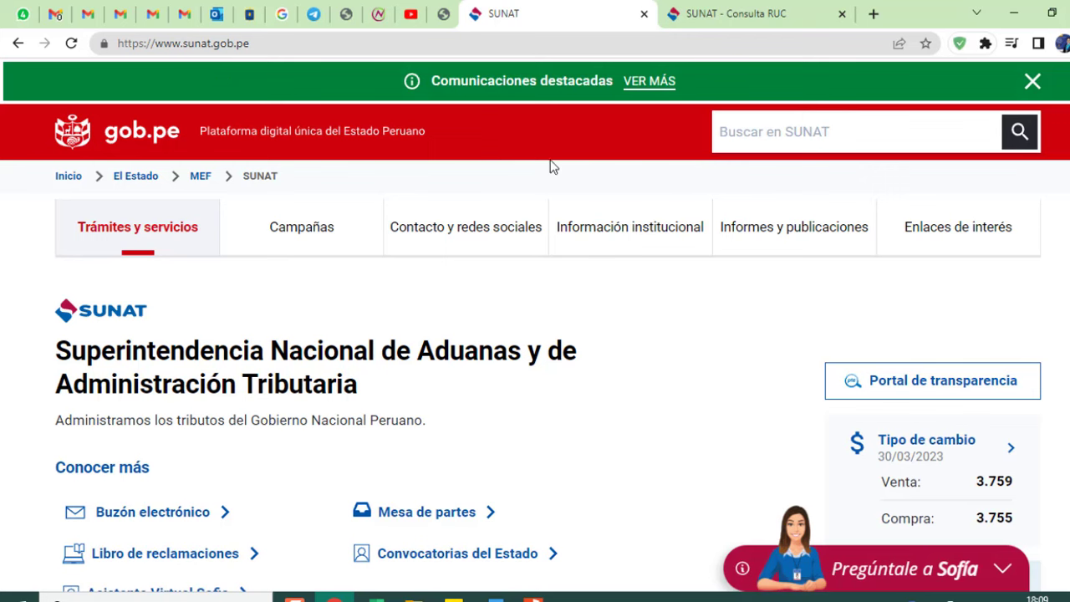
{"action": "scroll", "coordinate": [1023, 306], "scroll_direction": "down", "scroll_amount": 4}
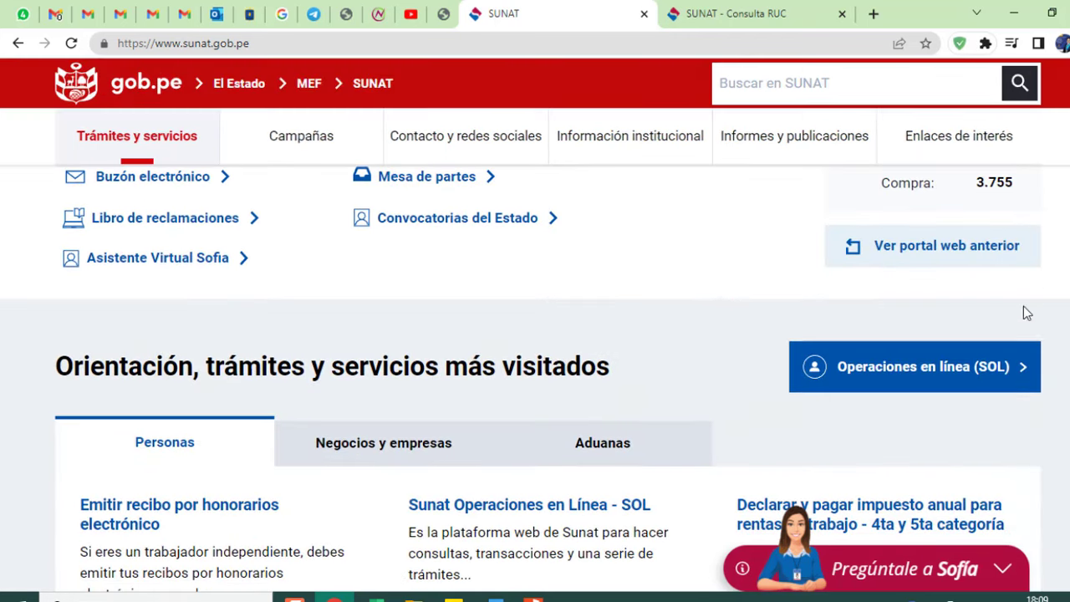
{"action": "left_click", "coordinate": [884, 365]}
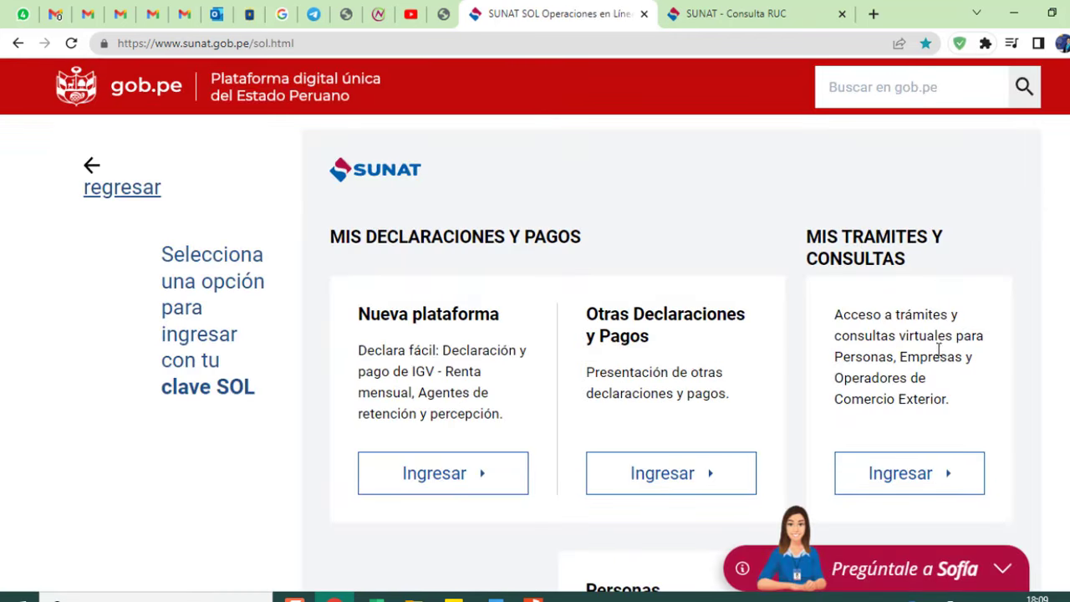
{"action": "left_click", "coordinate": [927, 473]}
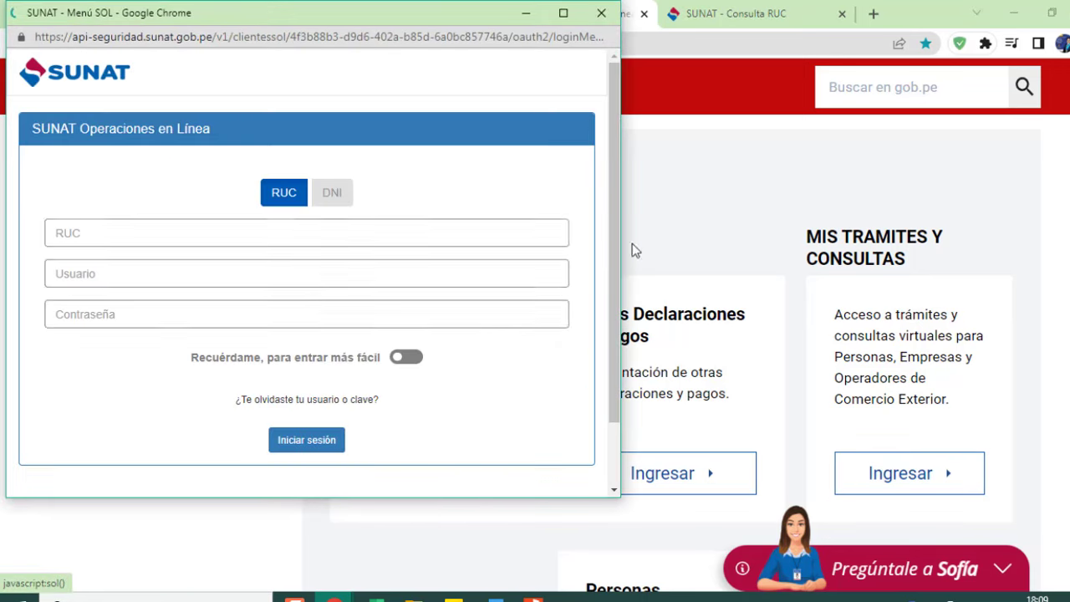
{"action": "left_click", "coordinate": [564, 14]}
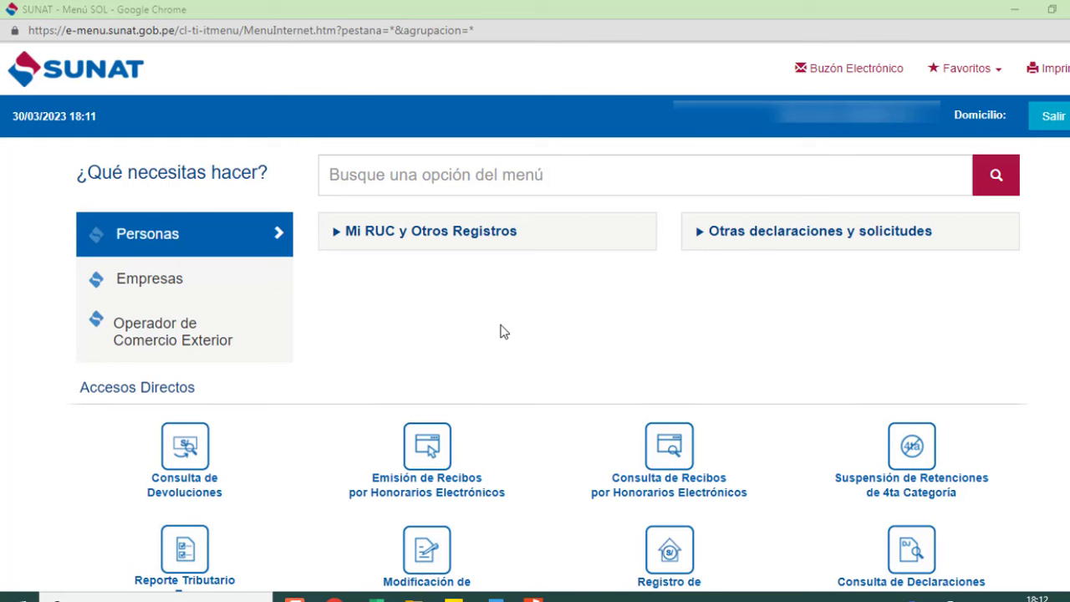
Open Empresas > Mi RUC y Otros Registros > RUC PJ > Inscripción al RUC de Personas Jurídicas
{"action": "left_click", "coordinate": [179, 284]}
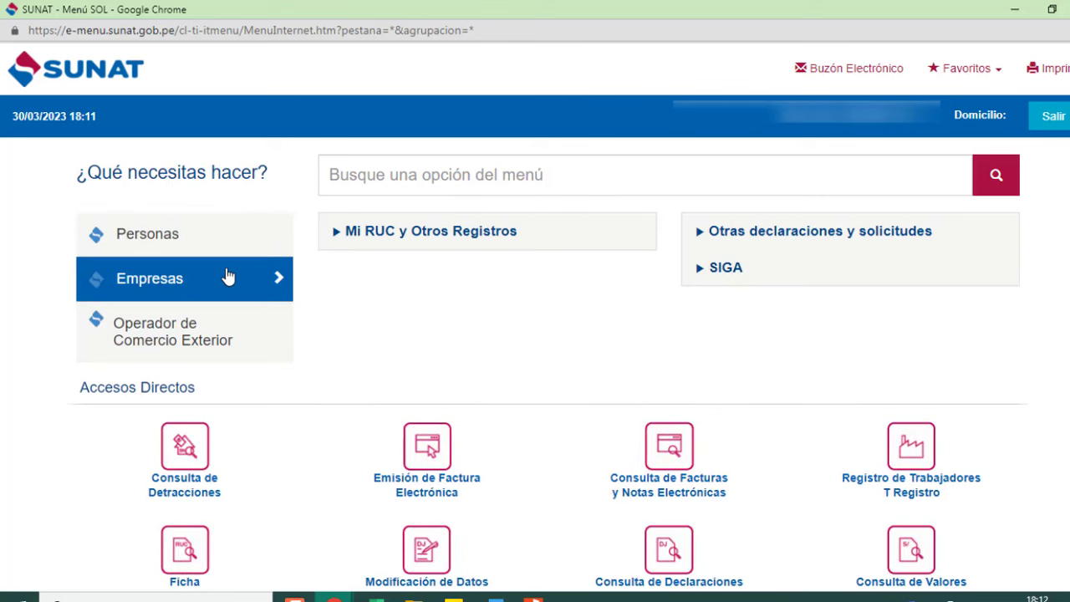
{"action": "left_click", "coordinate": [335, 238]}
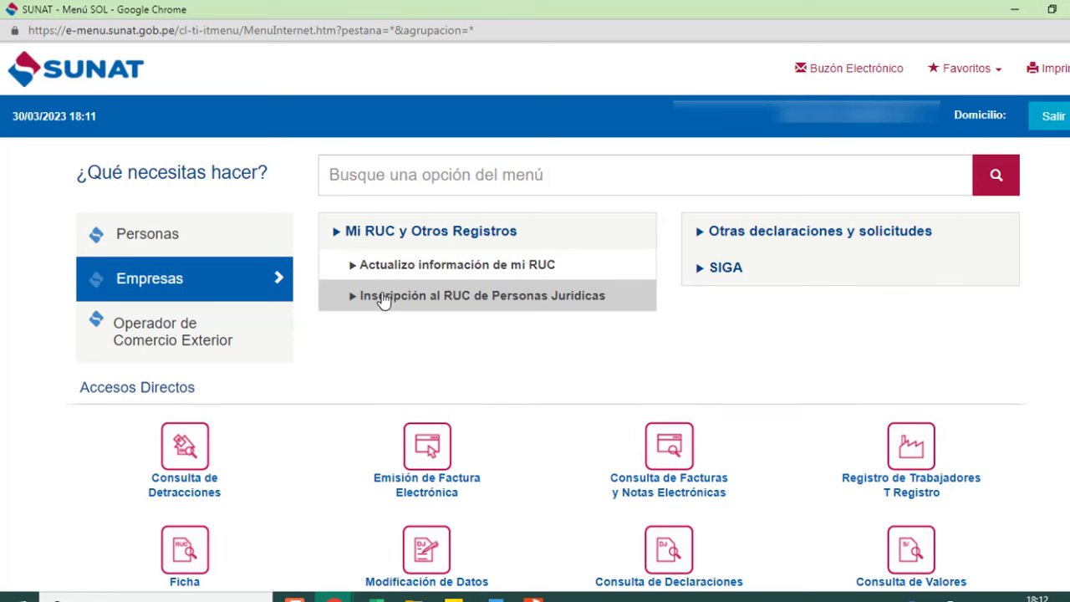
{"action": "left_click", "coordinate": [354, 298]}
{"action": "left_click", "coordinate": [378, 327]}
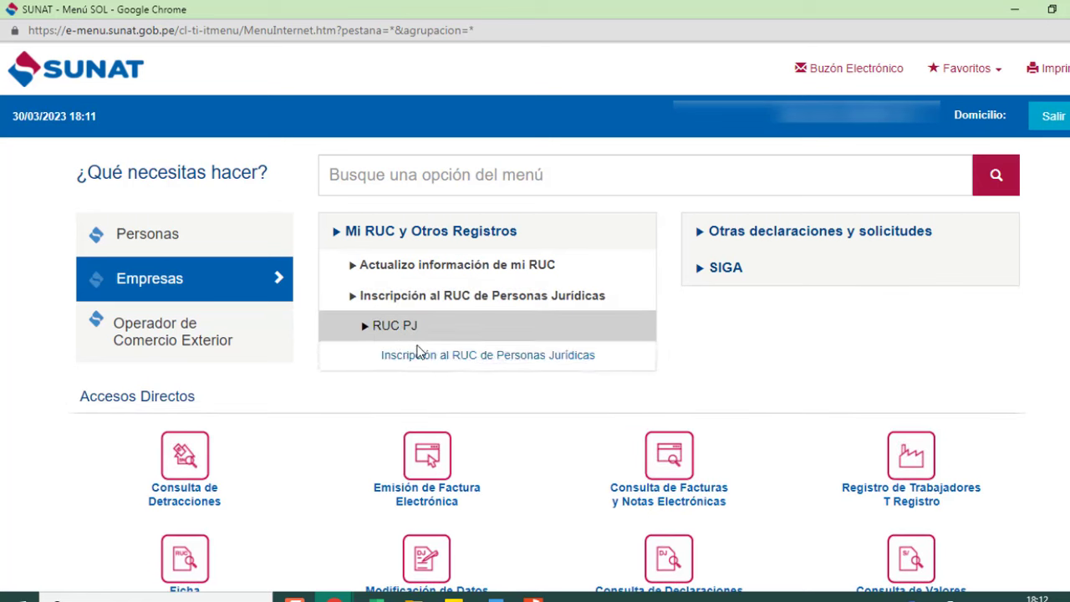
{"action": "left_click", "coordinate": [443, 361]}
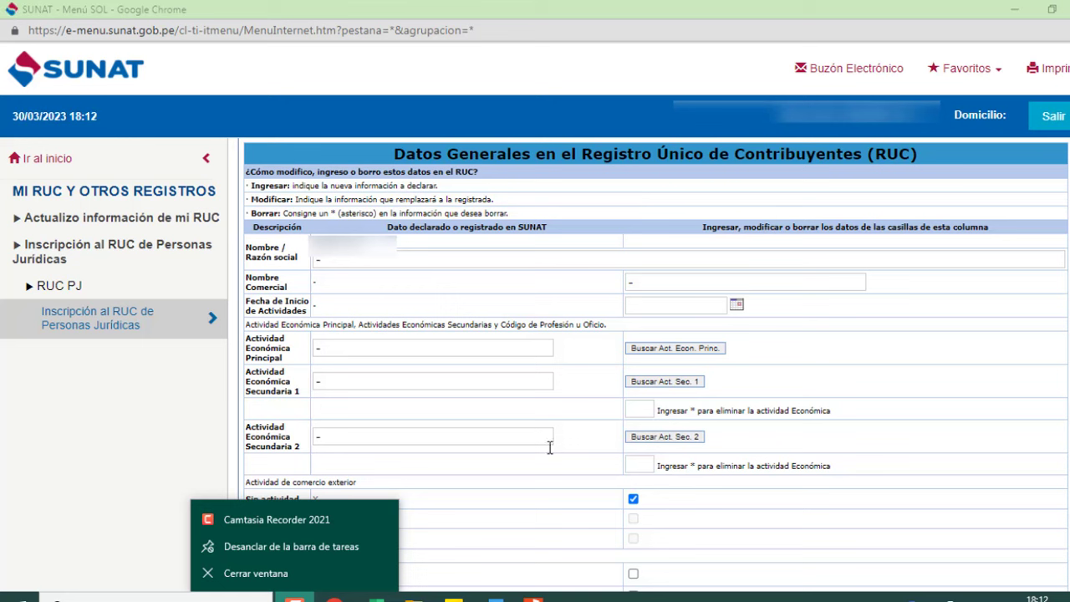
Set Fecha de Inicio de Actividades to 01/04/2023 and bring up the principal activity search
{"action": "left_click", "coordinate": [166, 477]}
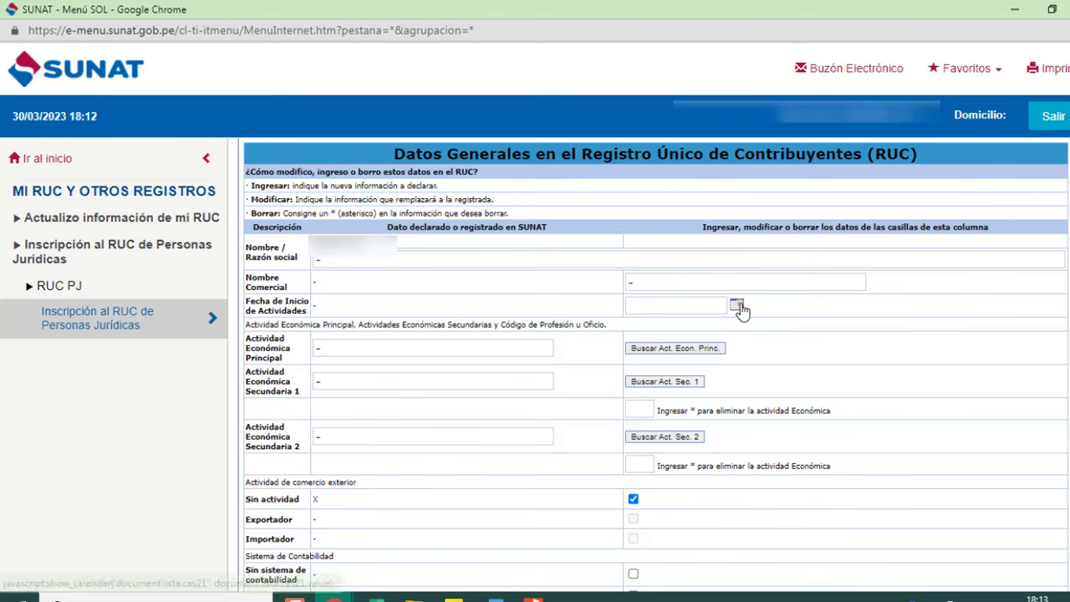
{"action": "left_click", "coordinate": [737, 307]}
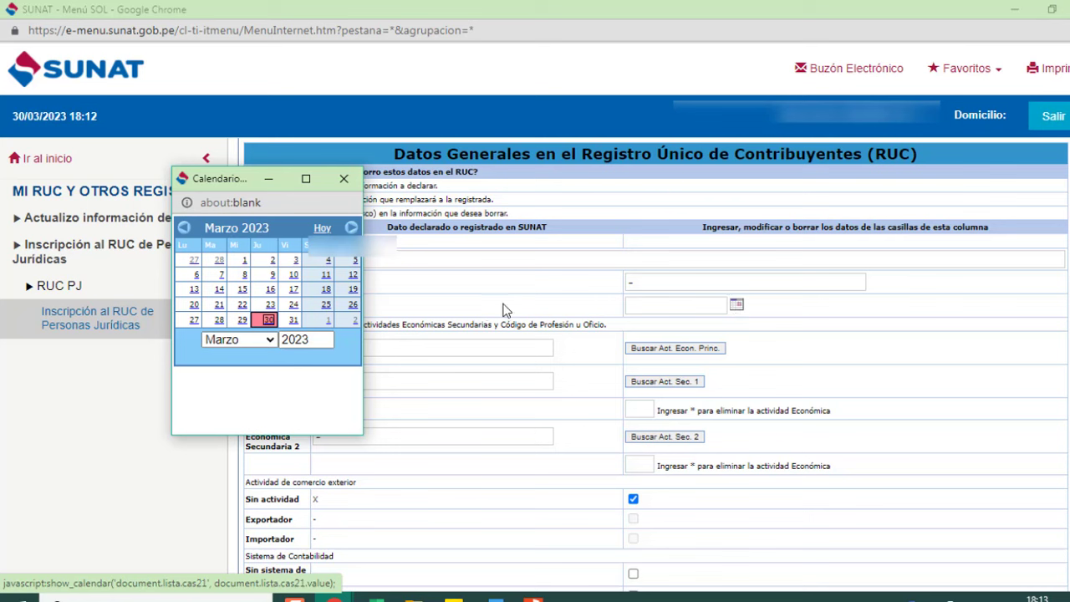
{"action": "left_click", "coordinate": [329, 322]}
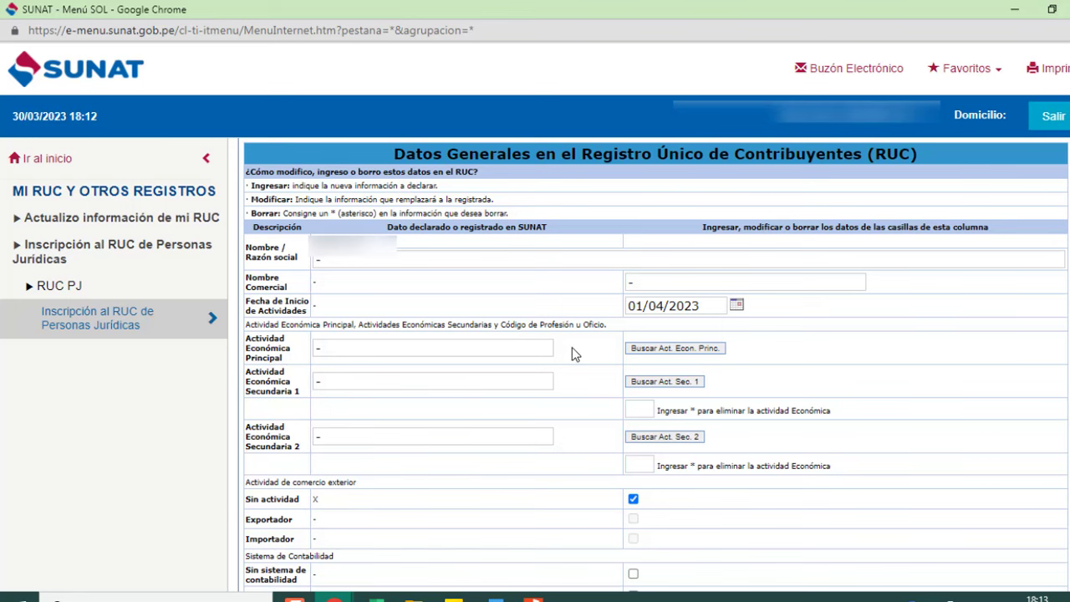
{"action": "left_click", "coordinate": [670, 354]}
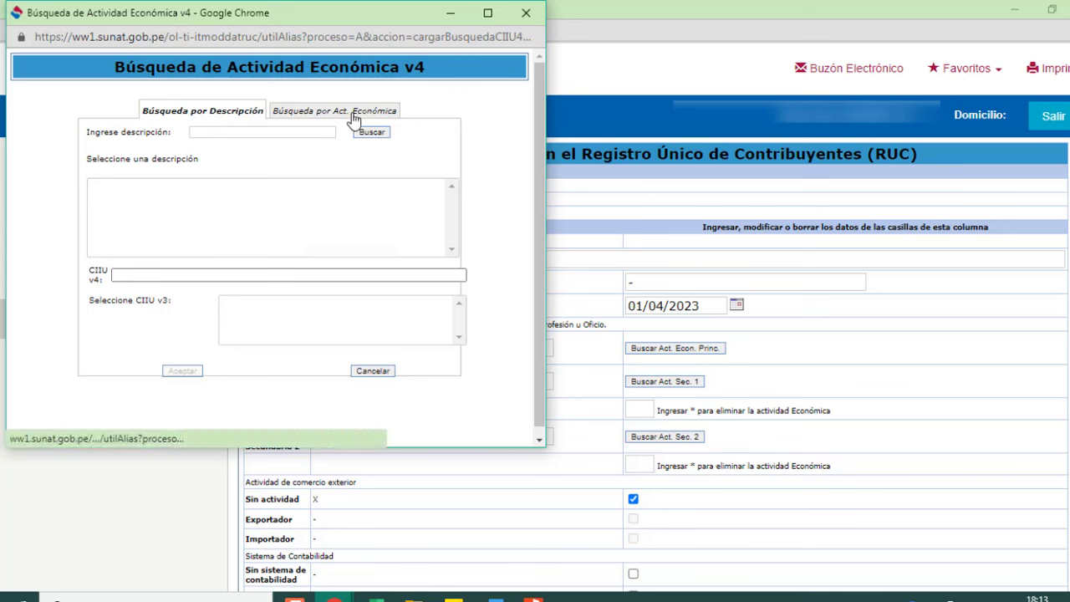
Search 'trasnporte' and set the principal activity to 4921, passenger transport by land
{"action": "left_click", "coordinate": [237, 131]}
{"action": "type", "text": "trasn"}
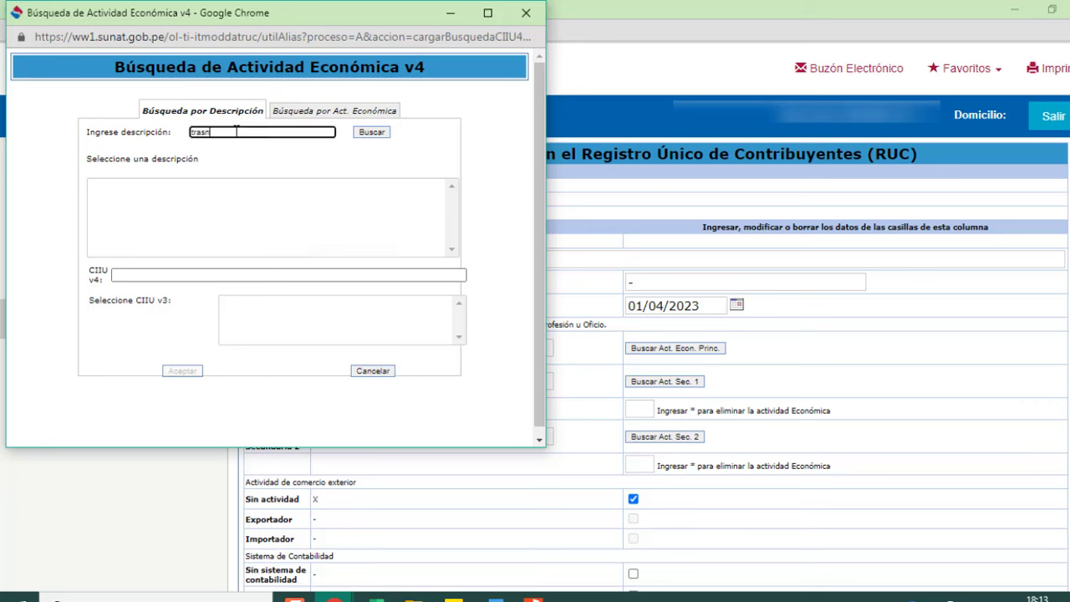
{"action": "type", "text": "porte"}
{"action": "left_click", "coordinate": [387, 134]}
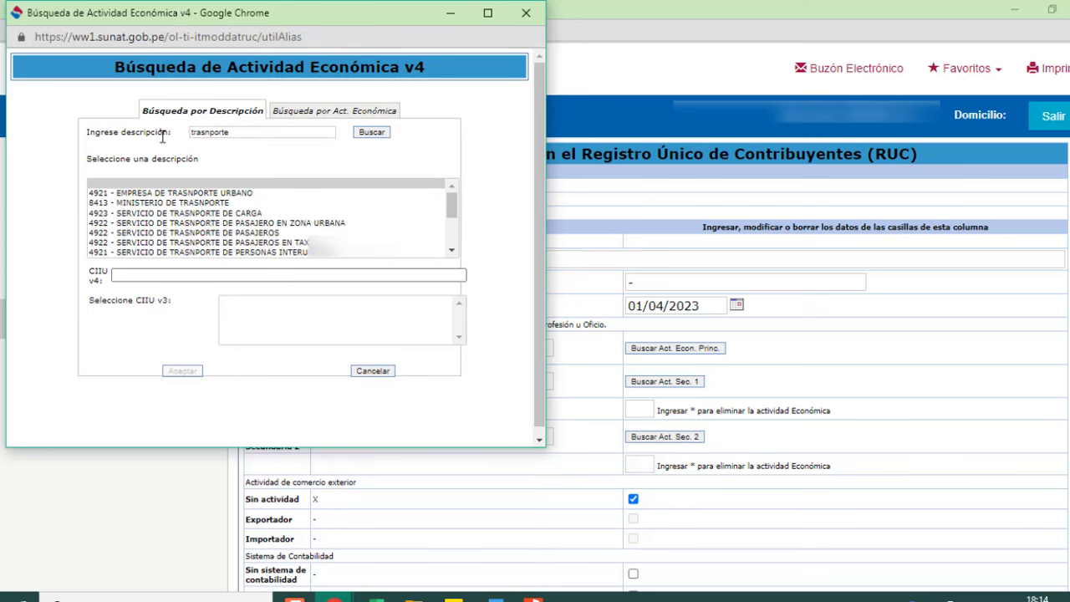
{"action": "left_click", "coordinate": [452, 254]}
{"action": "left_click_drag", "start_coordinate": [457, 241], "coordinate": [458, 230]}
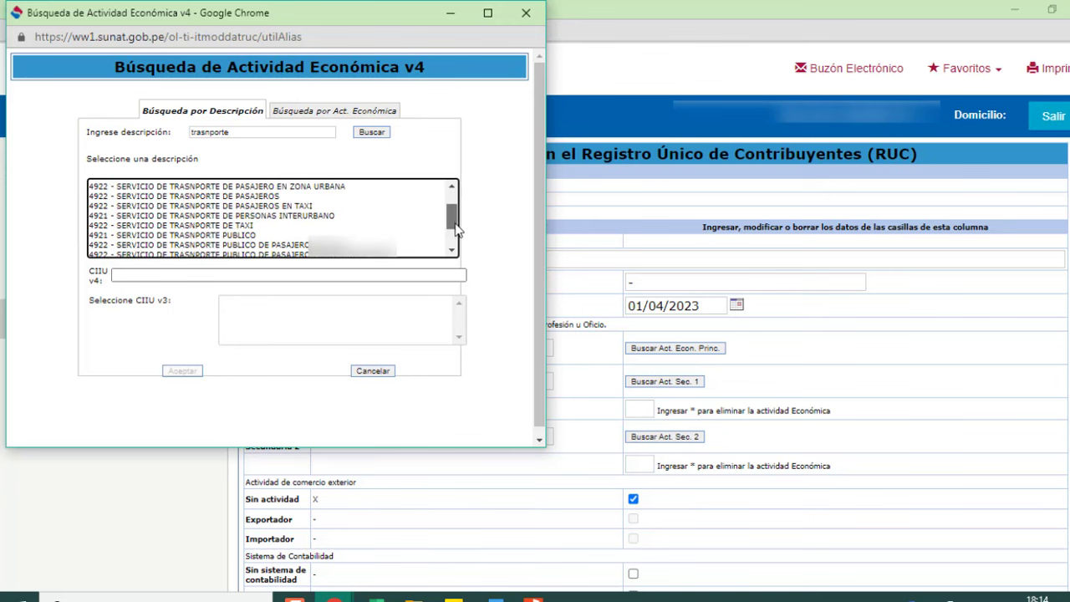
{"action": "left_click", "coordinate": [124, 216]}
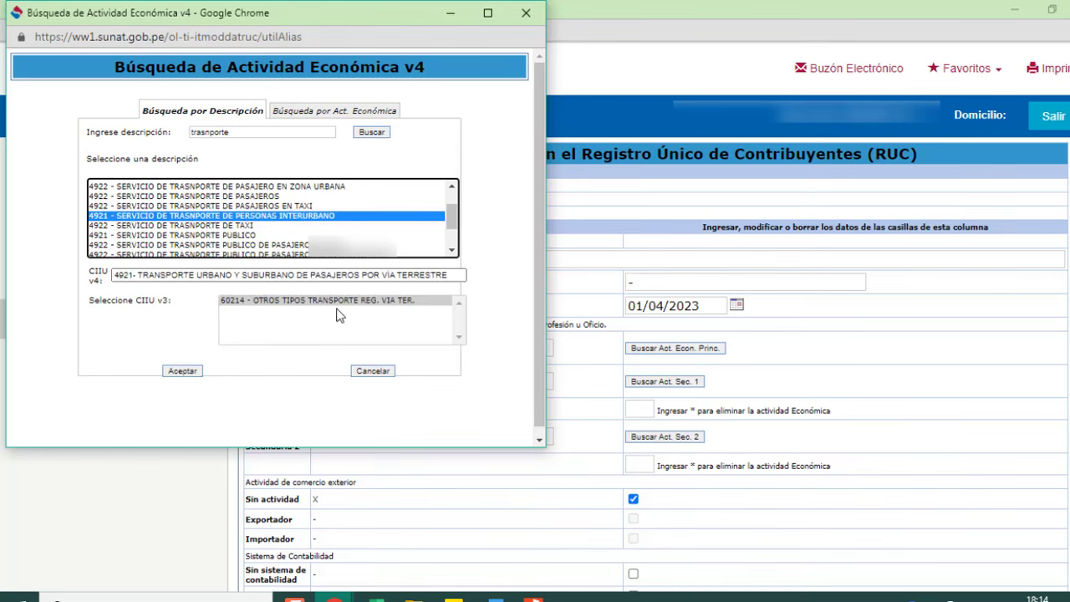
{"action": "left_click", "coordinate": [182, 373]}
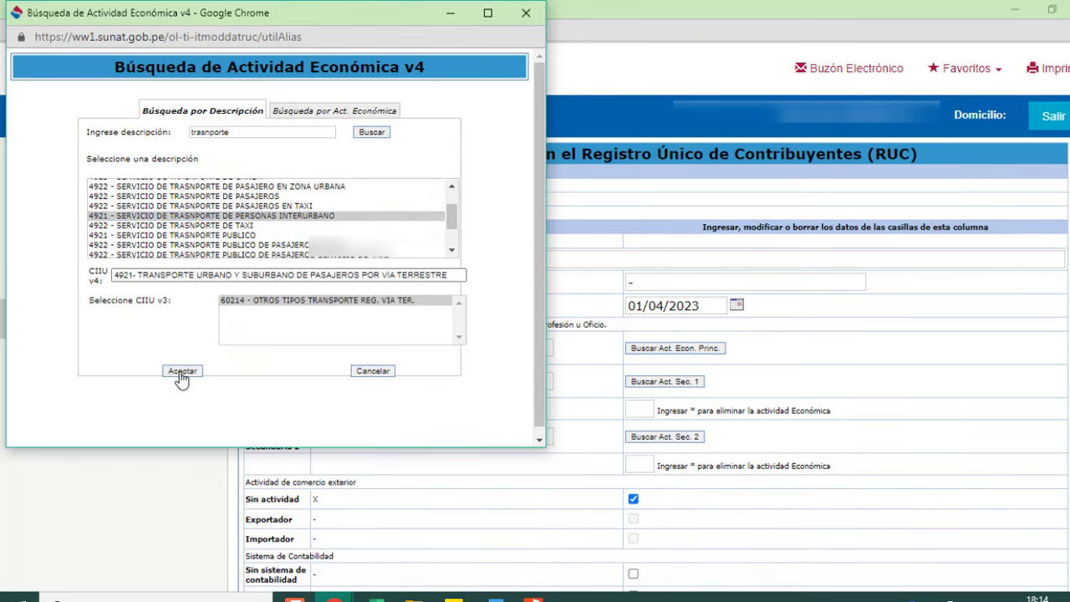
Search 'carga' and set secondary activity 1 to 4923, road freight transport
{"action": "left_click", "coordinate": [666, 387]}
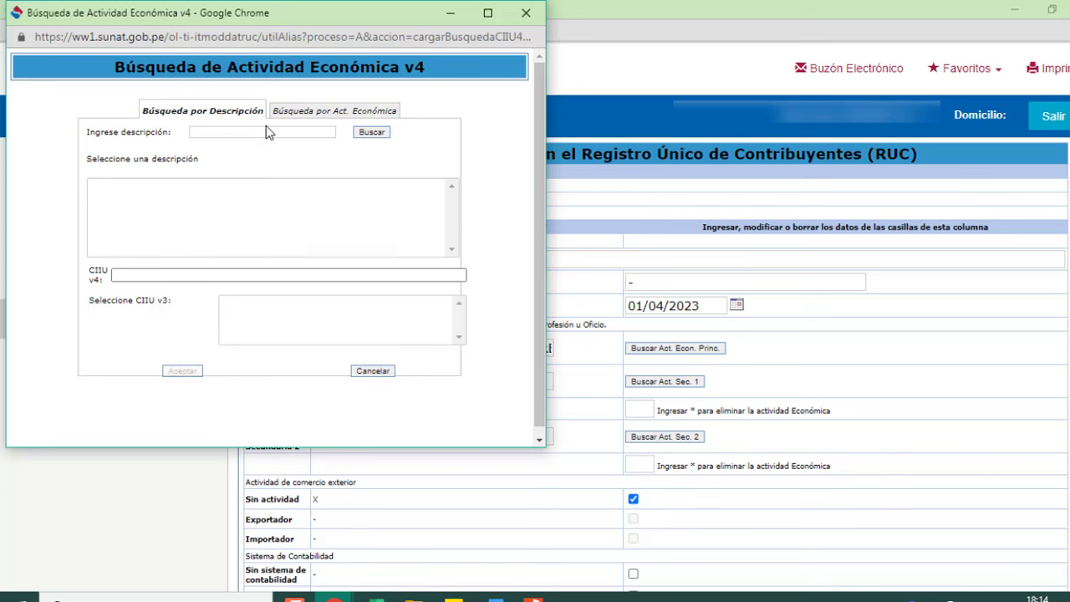
{"action": "left_click", "coordinate": [259, 133]}
{"action": "type", "text": "carga"}
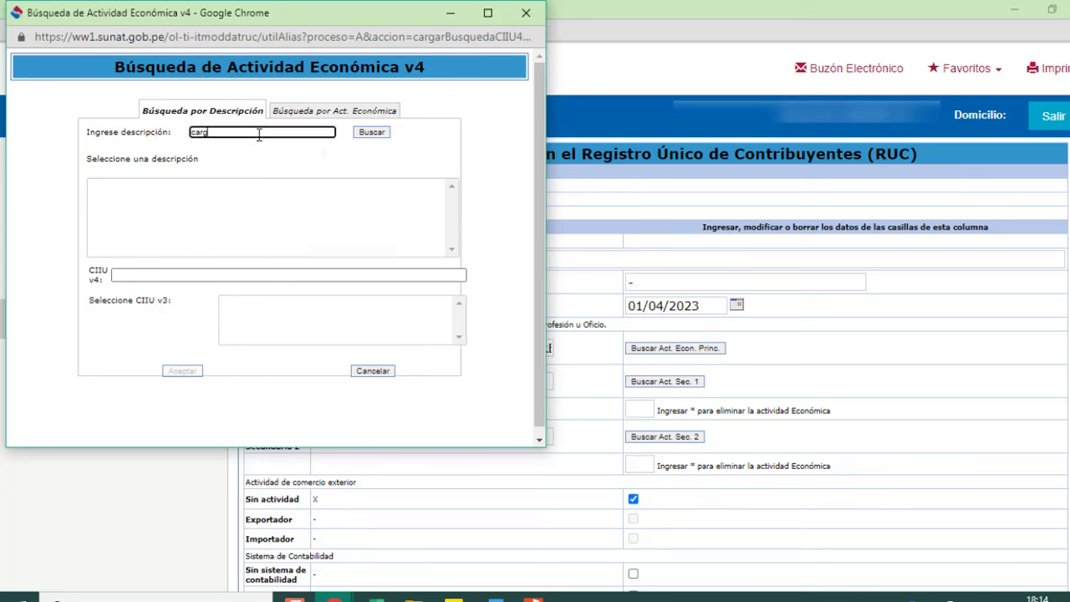
{"action": "left_click", "coordinate": [369, 134]}
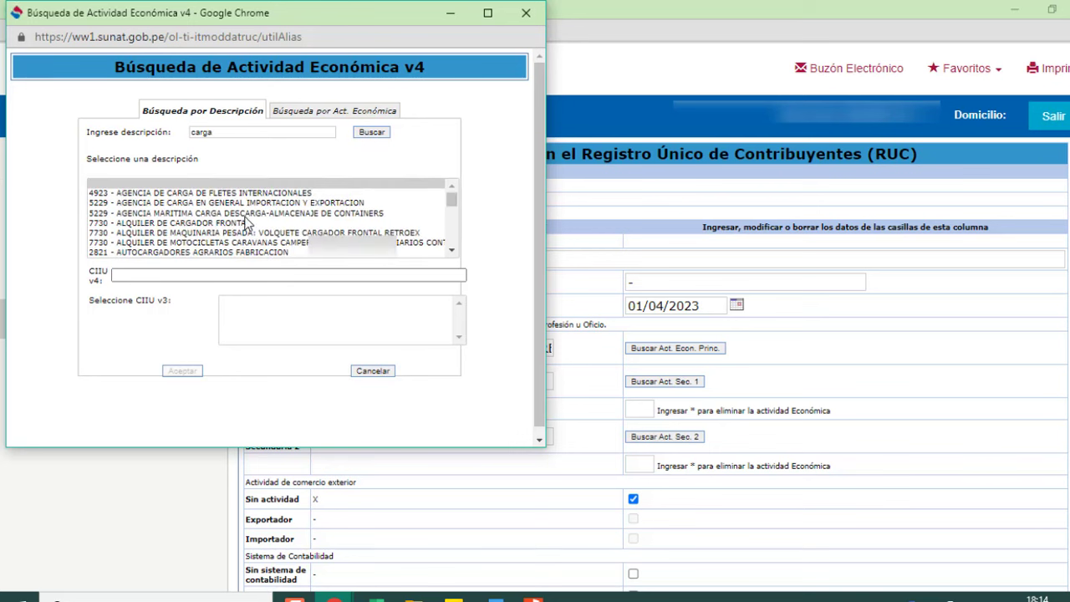
{"action": "scroll", "coordinate": [251, 218], "scroll_direction": "down", "scroll_amount": 3}
{"action": "left_click", "coordinate": [452, 250]}
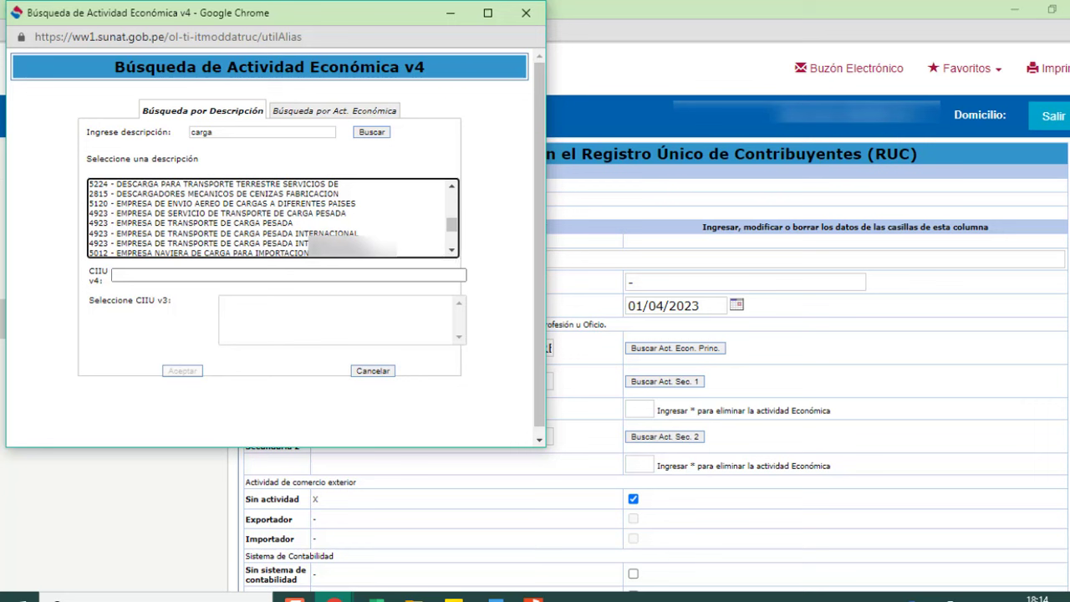
{"action": "left_click", "coordinate": [308, 243]}
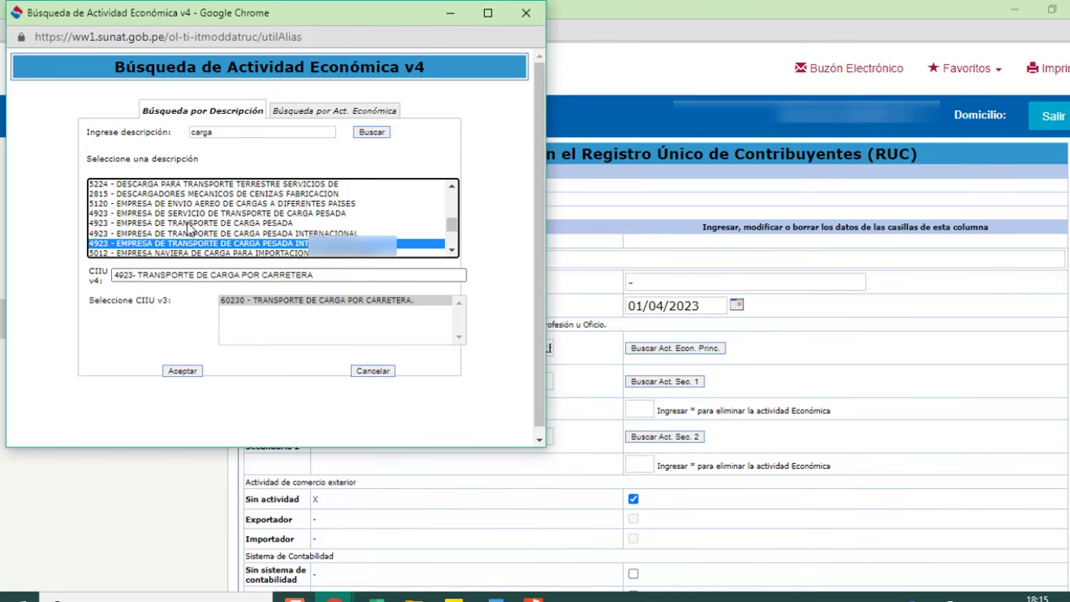
{"action": "left_click", "coordinate": [183, 371]}
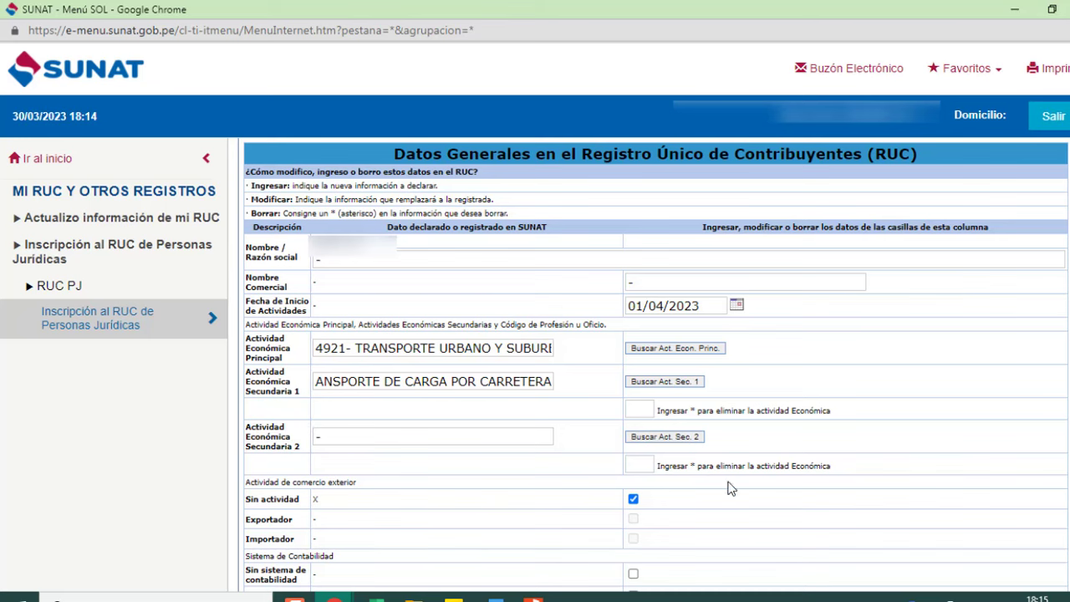
Mark the accounting and payment-voucher issuing systems as Computarizado
{"action": "scroll", "coordinate": [656, 365], "scroll_direction": "down", "scroll_amount": 2}
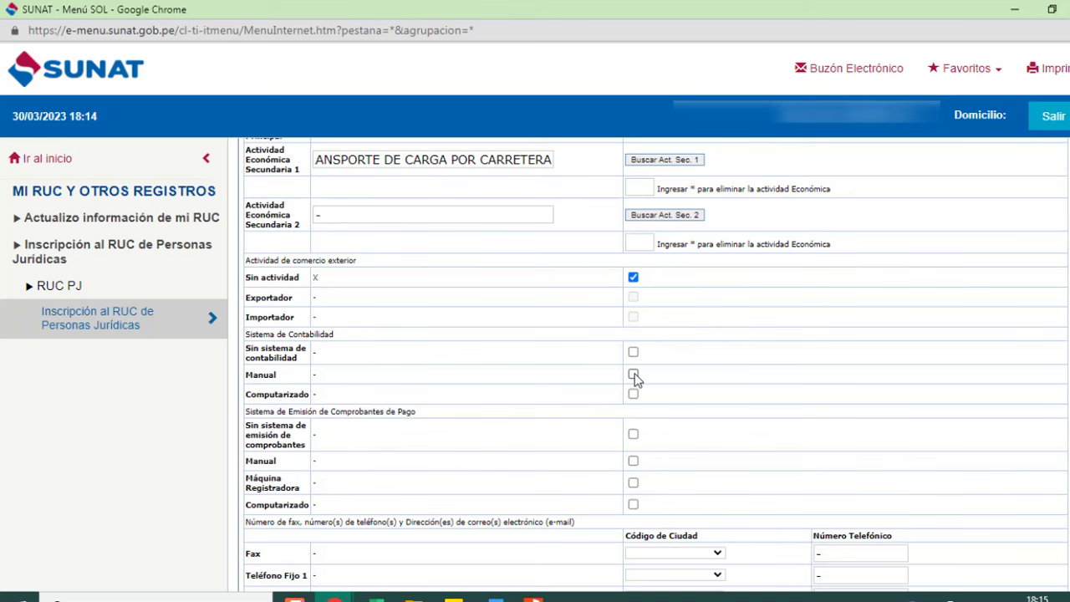
{"action": "left_click", "coordinate": [633, 394]}
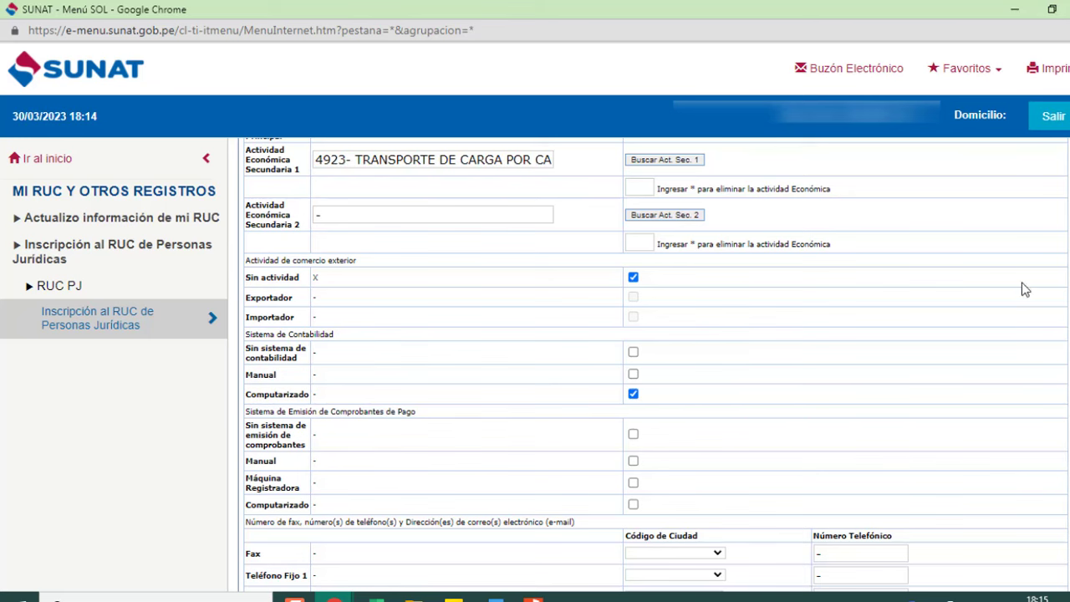
{"action": "scroll", "coordinate": [978, 331], "scroll_direction": "down", "scroll_amount": 2}
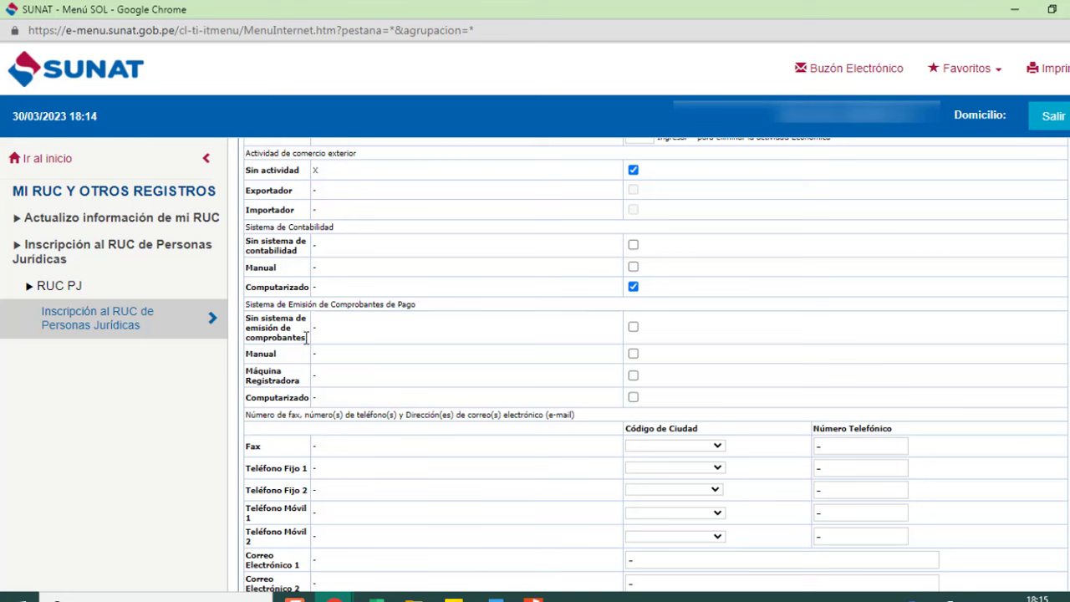
{"action": "left_click", "coordinate": [633, 398]}
{"action": "scroll", "coordinate": [636, 403], "scroll_direction": "down", "scroll_amount": 3}
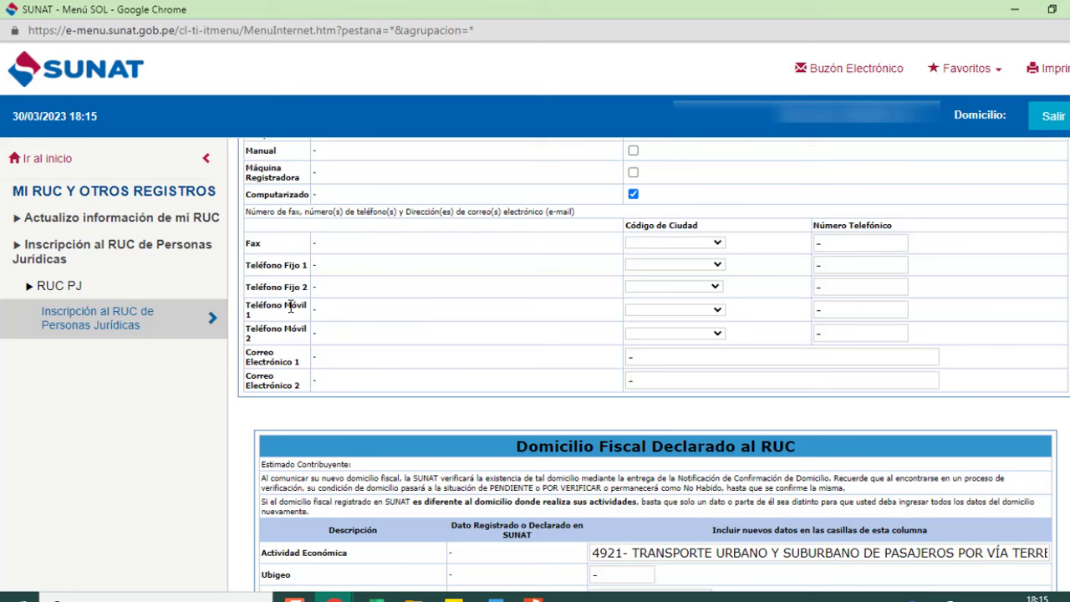
Enter the company's mobile number under city code 1: LIMA Y CALLAO, plus its contact e-mail
{"action": "left_click", "coordinate": [717, 310]}
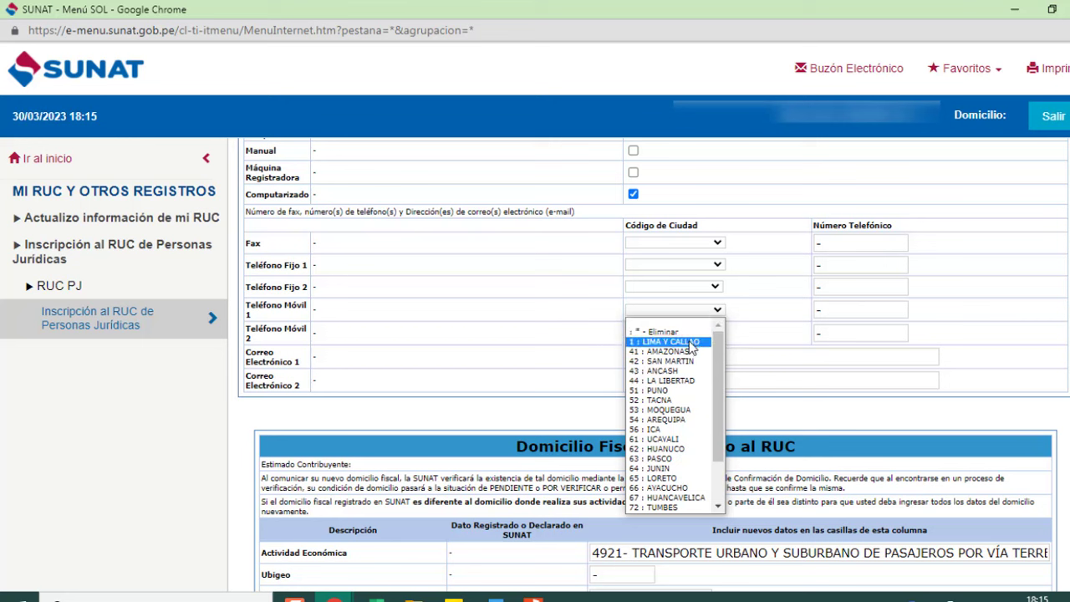
{"action": "left_click", "coordinate": [690, 343]}
{"action": "left_click", "coordinate": [844, 308]}
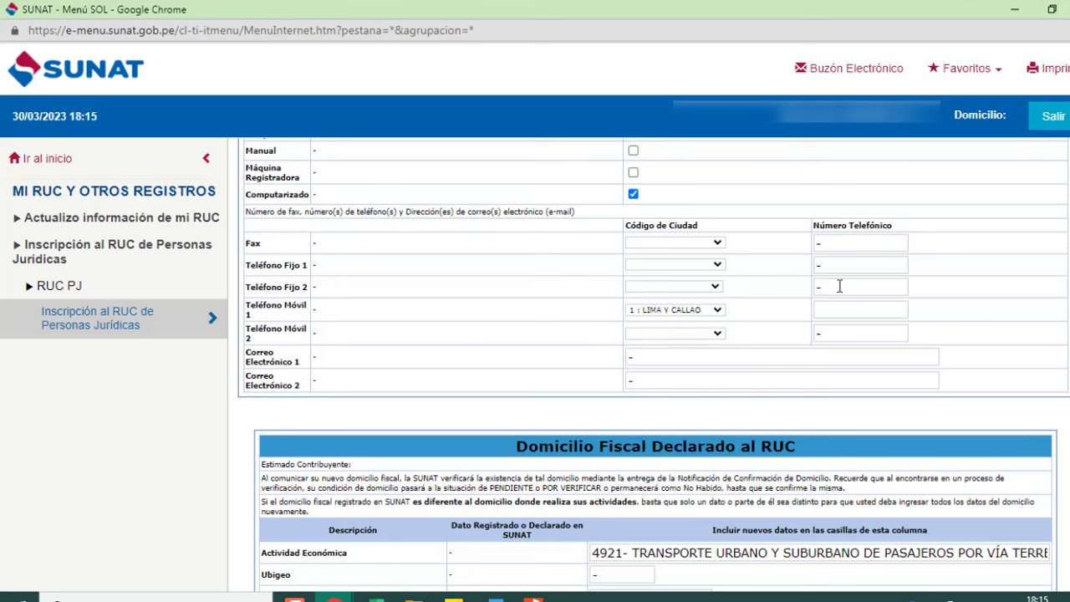
{"action": "type", "text": "761"}
{"action": "type", "text": "97440"}
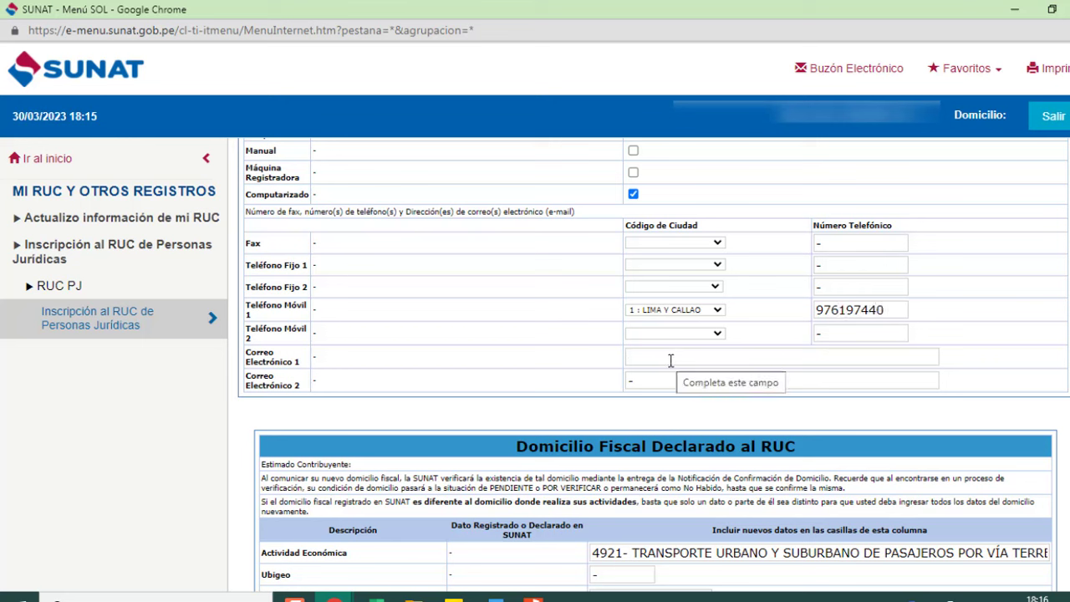
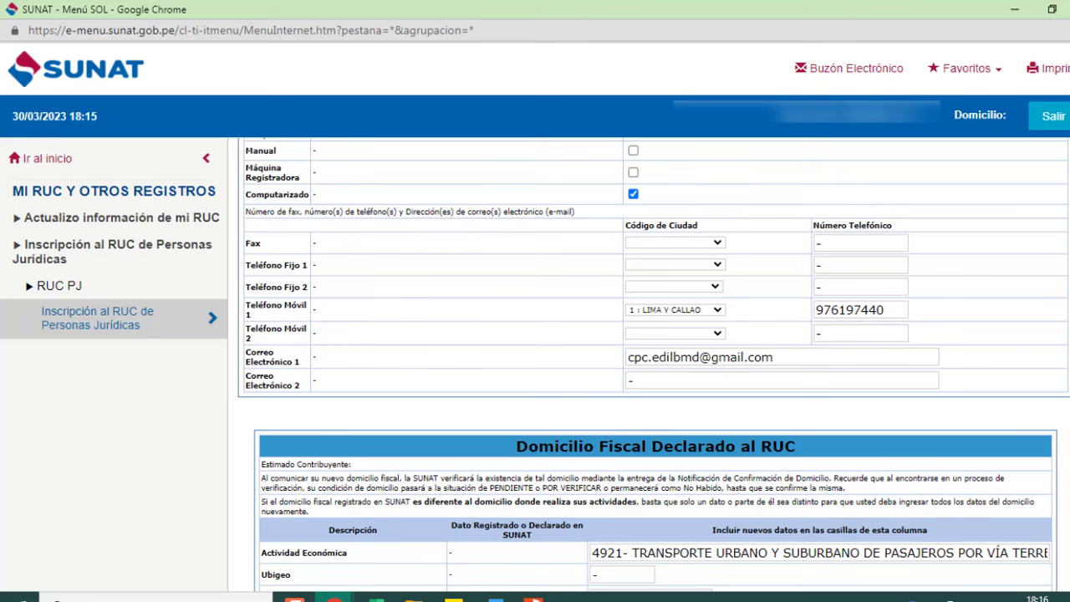
{"action": "scroll", "coordinate": [789, 337], "scroll_direction": "down", "scroll_amount": 1}
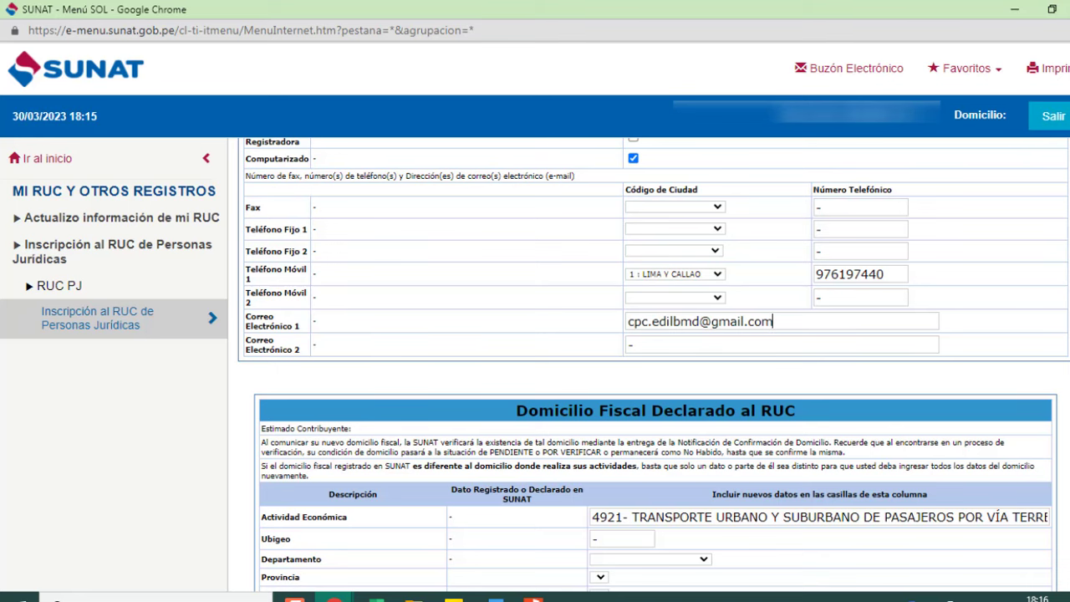
Set the fiscal address location to department LIMA, province LIMA, district ATE
{"action": "scroll", "coordinate": [652, 364], "scroll_direction": "down", "scroll_amount": 3}
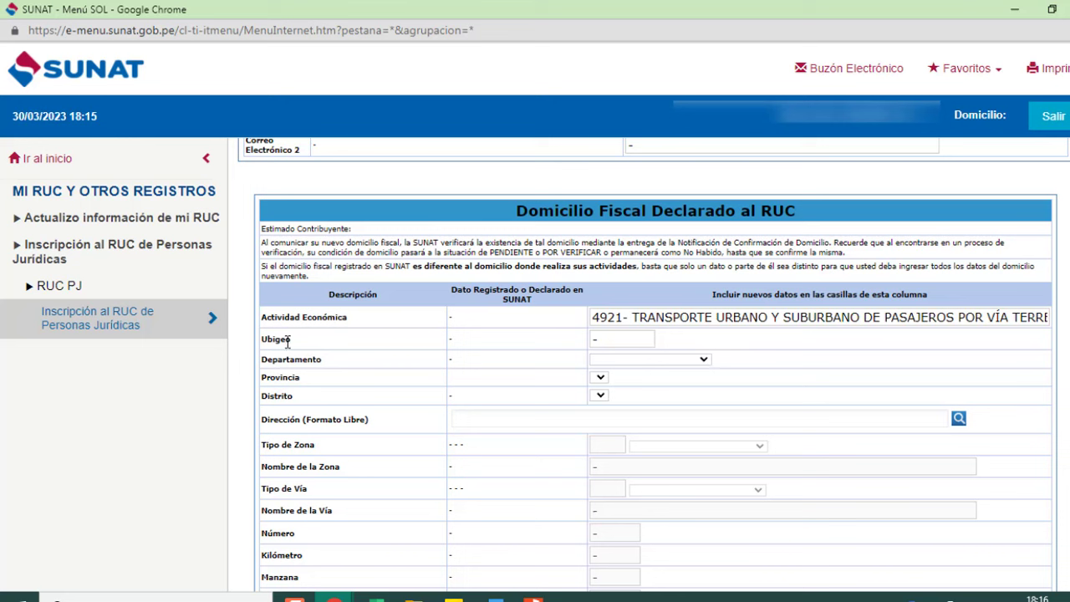
{"action": "left_click", "coordinate": [707, 359]}
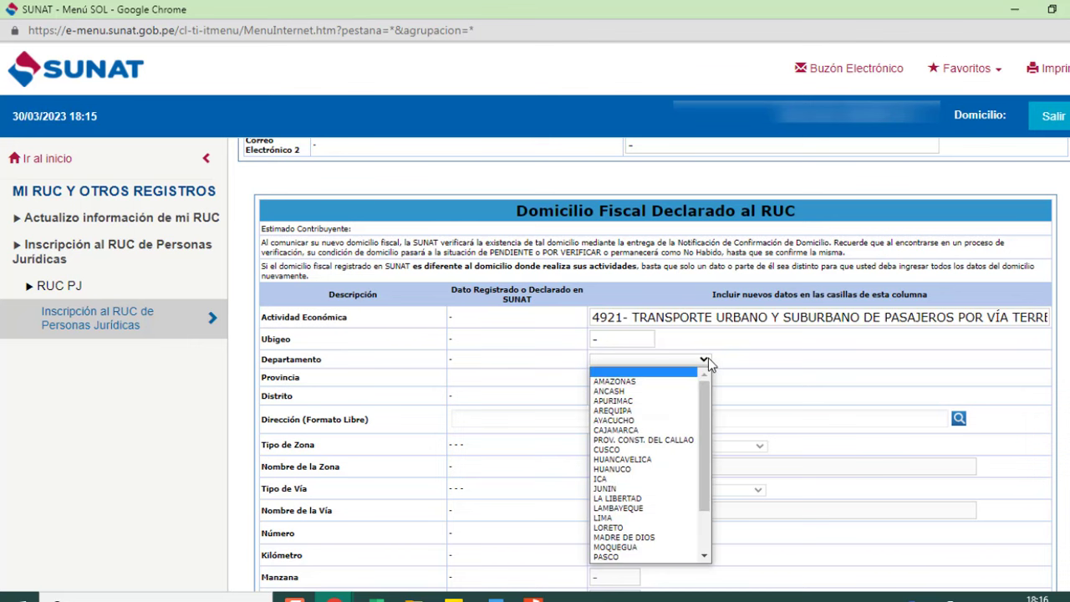
{"action": "left_click", "coordinate": [633, 519]}
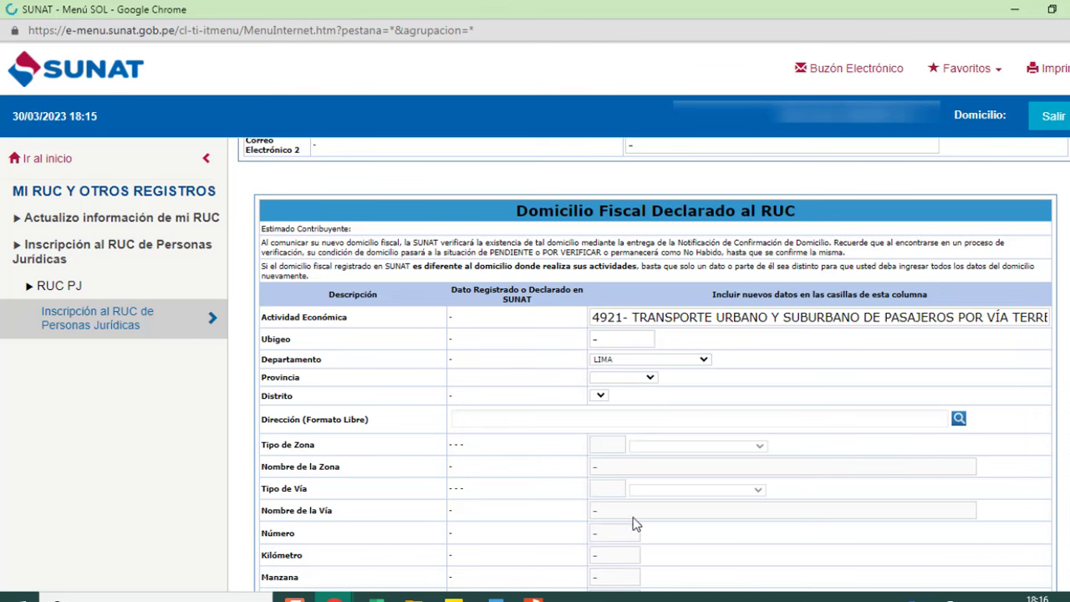
{"action": "left_click", "coordinate": [651, 378]}
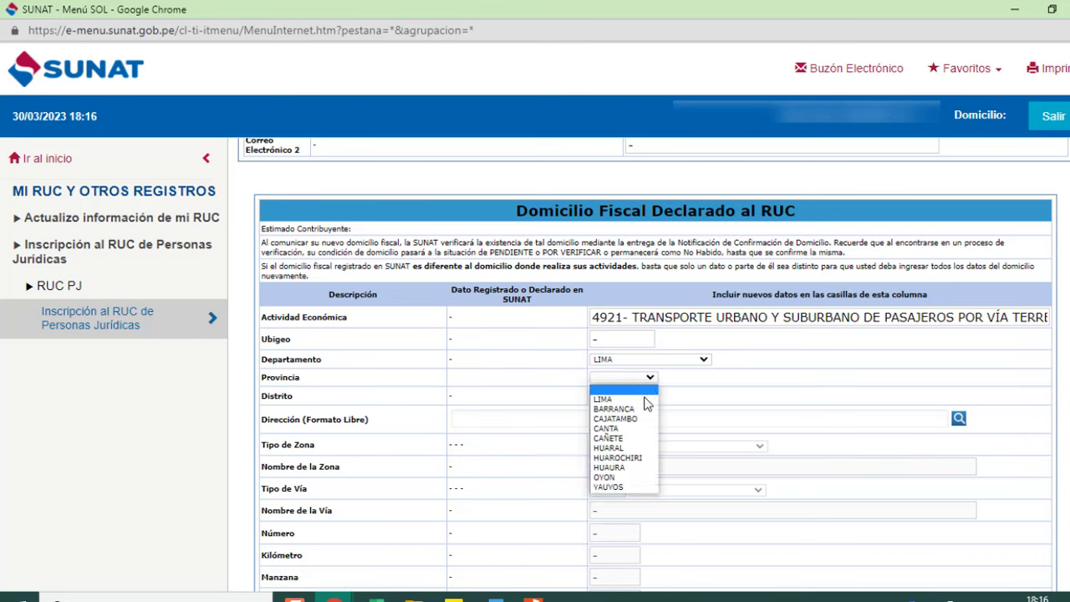
{"action": "left_click", "coordinate": [610, 401]}
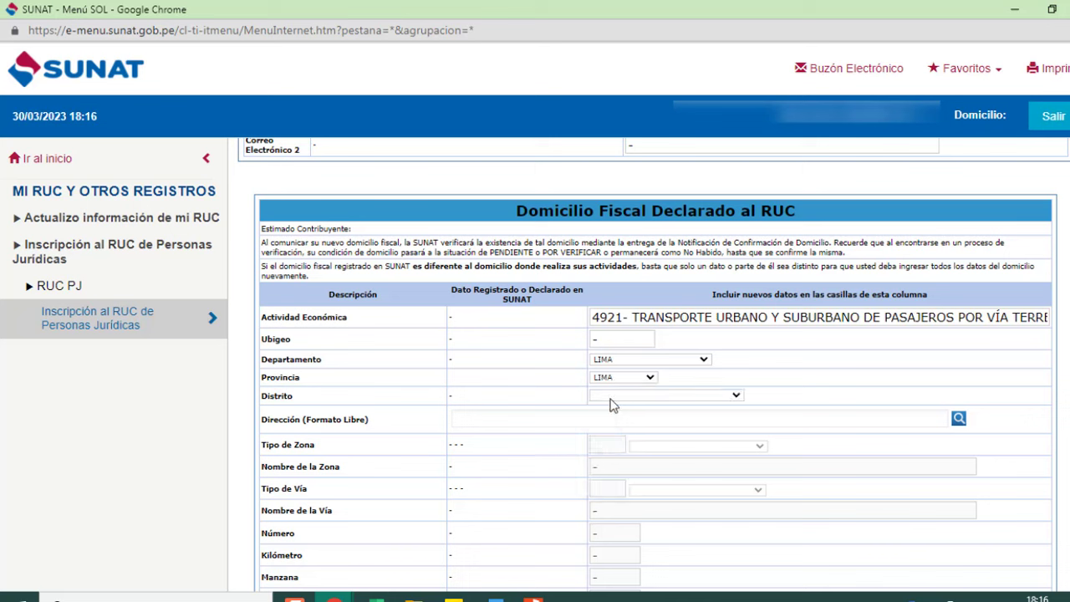
{"action": "left_click", "coordinate": [677, 395]}
{"action": "left_click", "coordinate": [610, 227]}
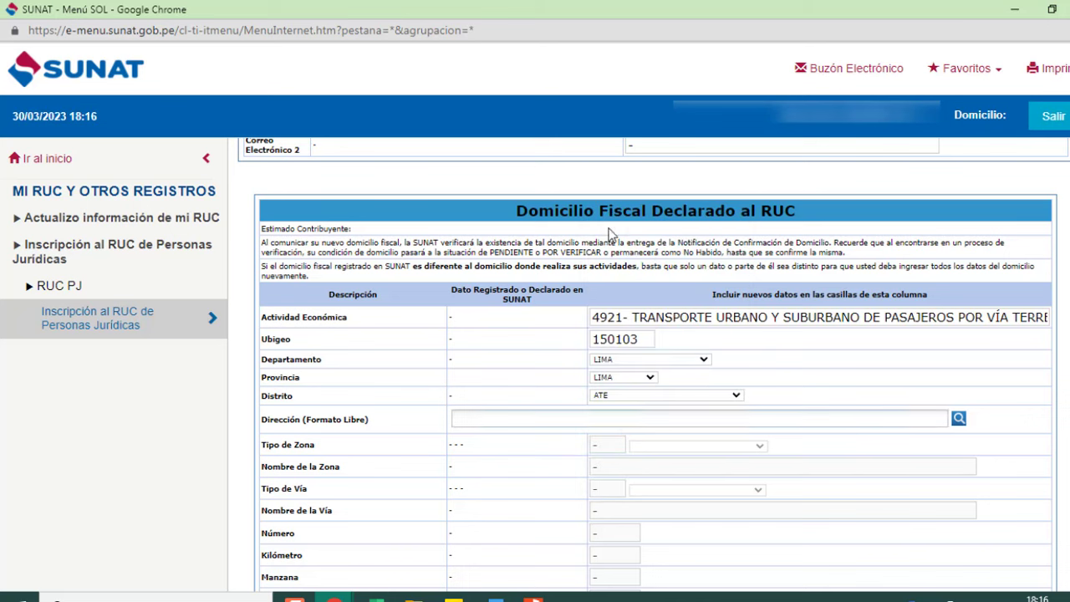
Enter the free-format street address and correct its misspelled word to Montevideo
{"action": "left_click", "coordinate": [480, 412]}
{"action": "type", "text": "AV. LOS "}
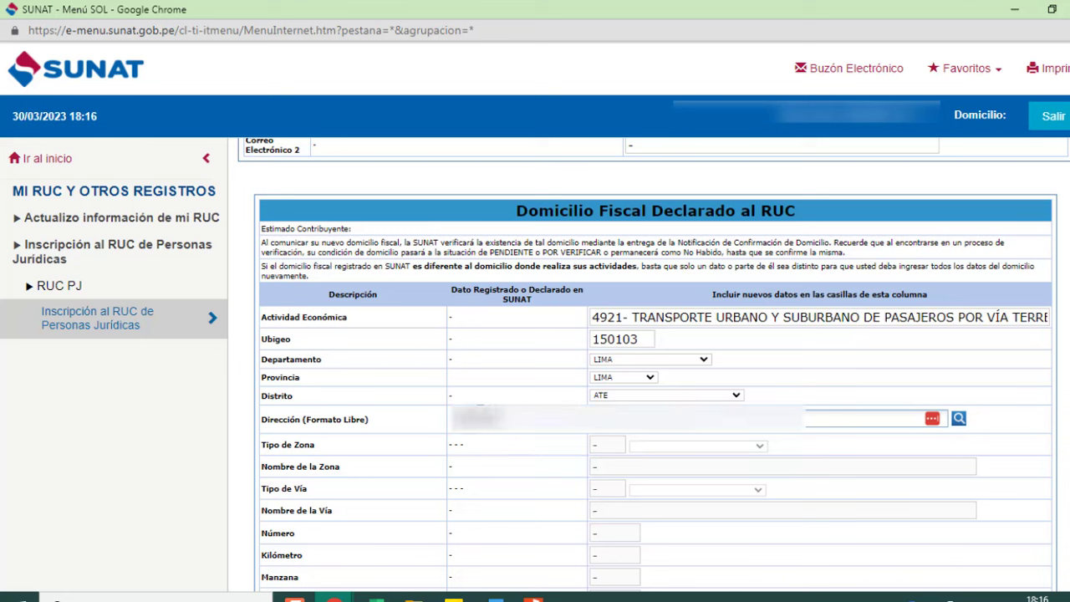
{"action": "type", "text": "ALAMOS"}
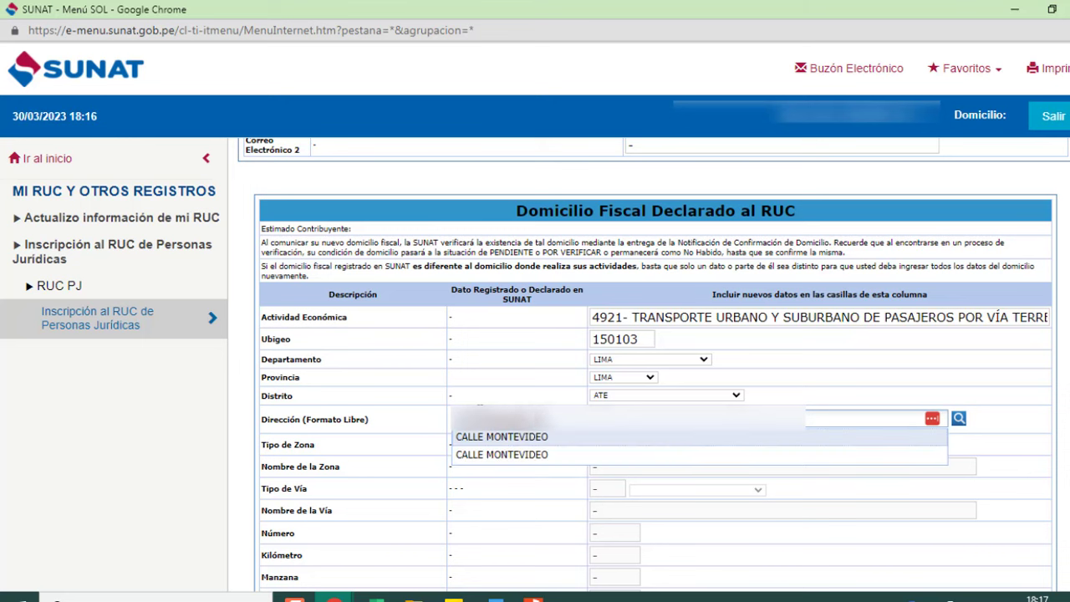
{"action": "left_click", "coordinate": [535, 436]}
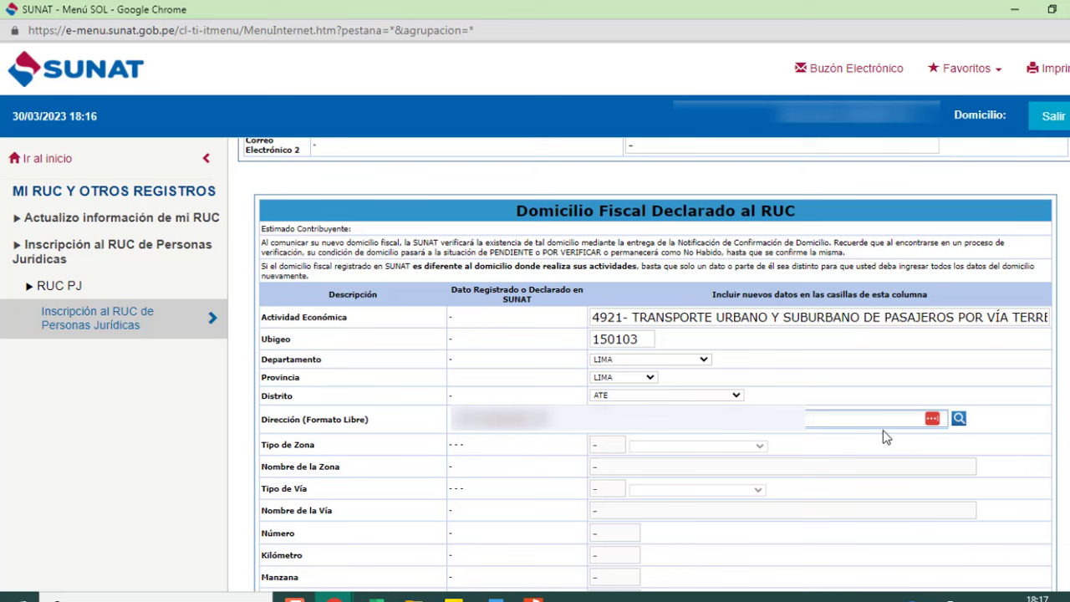
{"action": "right_click", "coordinate": [518, 418]}
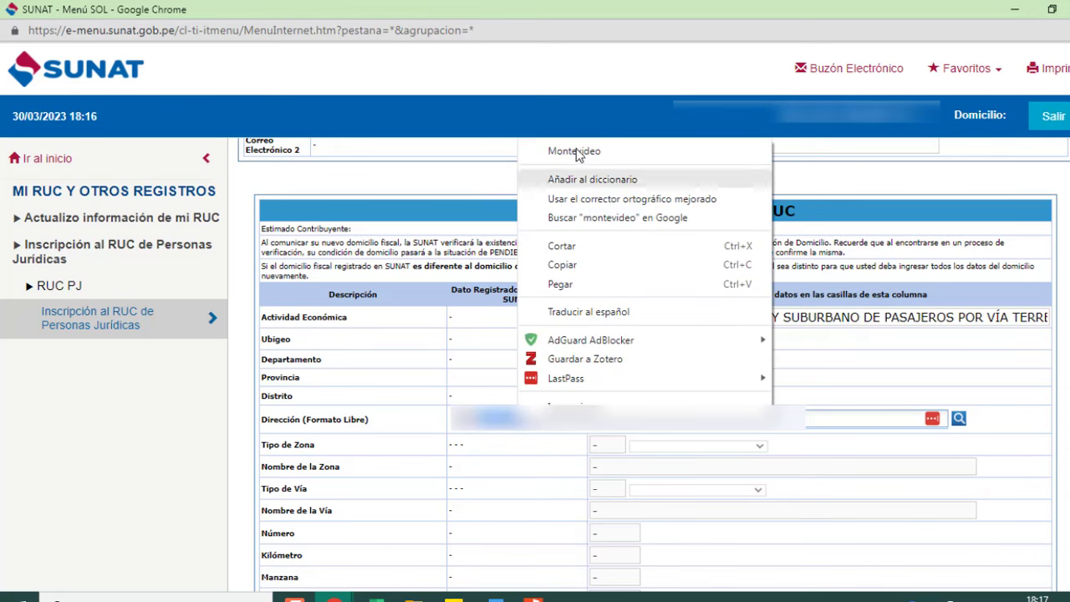
{"action": "left_click", "coordinate": [576, 150]}
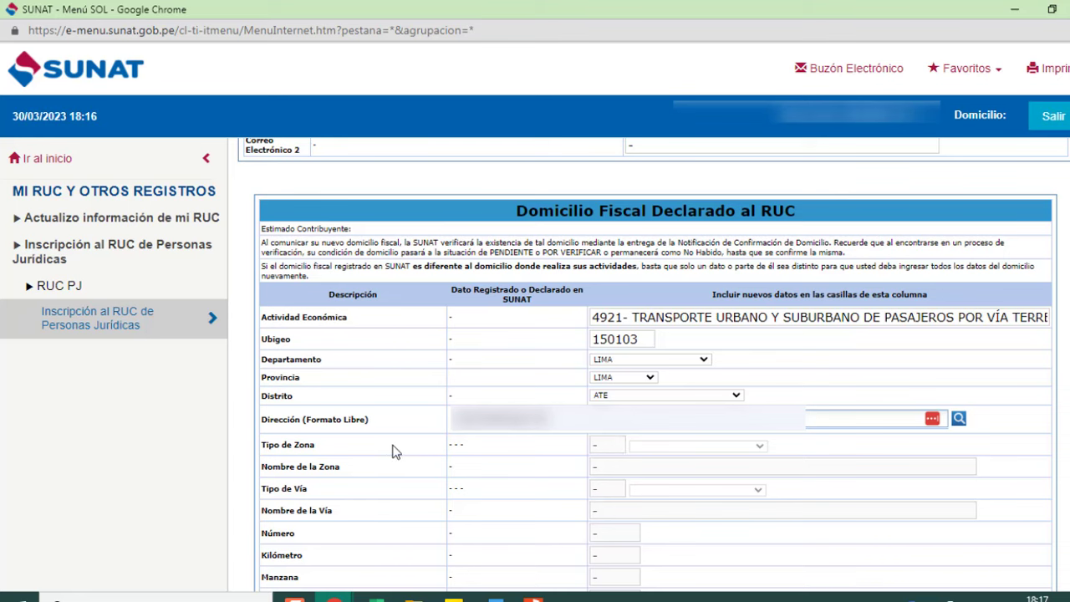
Verify the fiscal address and accept it, auto-filling zone type 05: ASENTAMIENTO HUMANO, street and number
{"action": "left_click", "coordinate": [738, 445]}
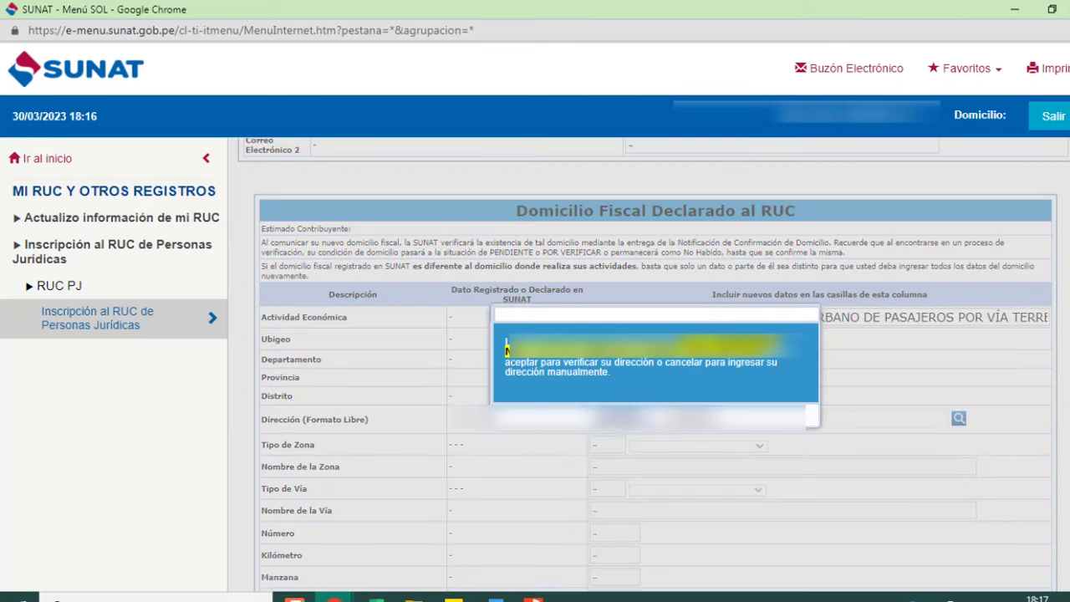
{"action": "left_click", "coordinate": [621, 415]}
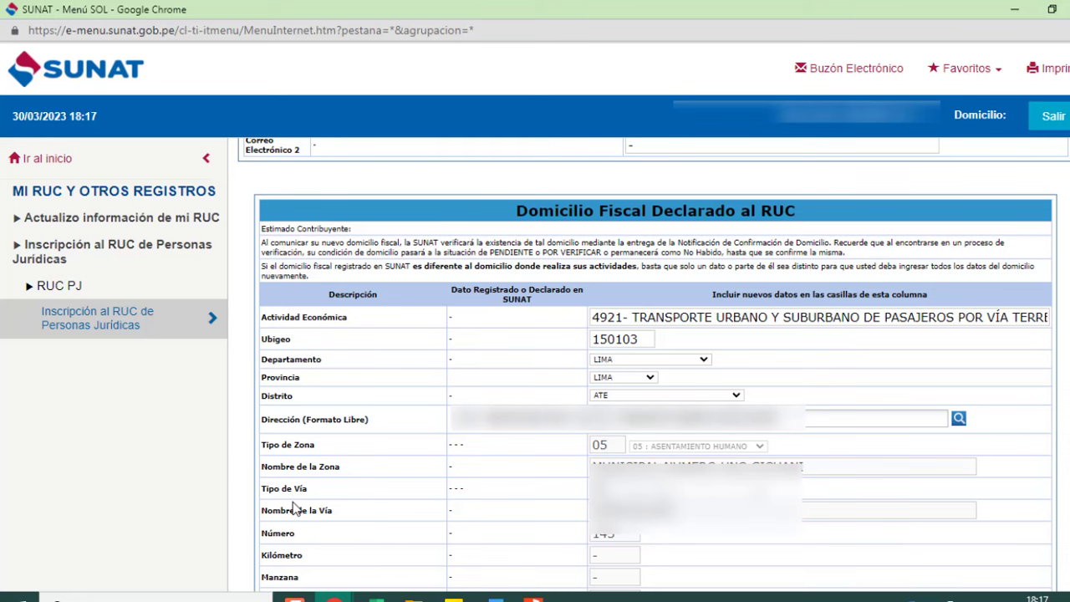
Declare the fiscal-address property condition as 04 : OTROS
{"action": "scroll", "coordinate": [655, 377], "scroll_direction": "down", "scroll_amount": 1}
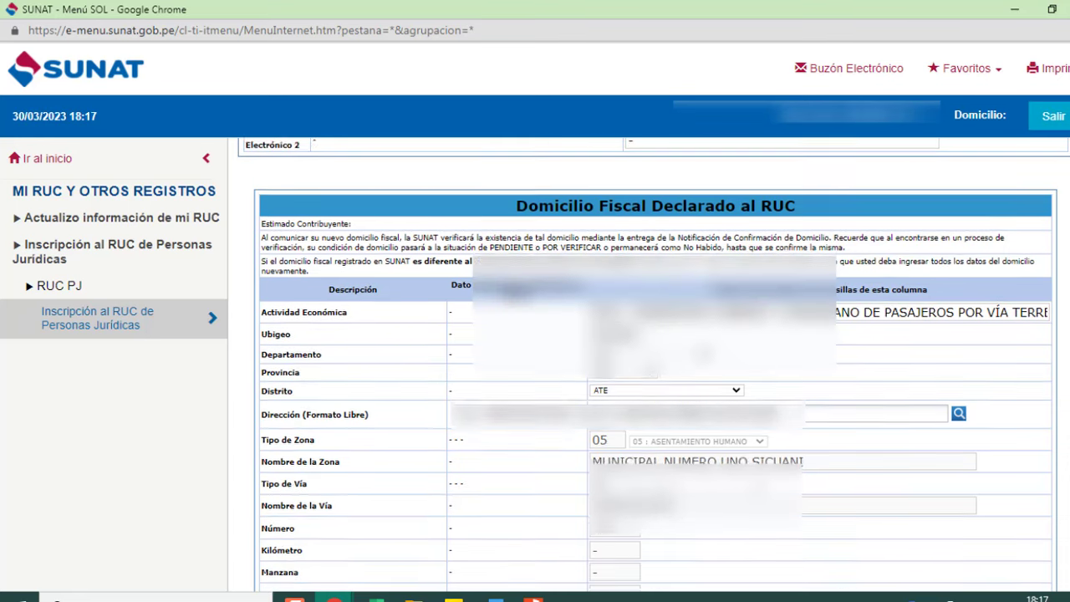
{"action": "scroll", "coordinate": [655, 364], "scroll_direction": "down", "scroll_amount": 3}
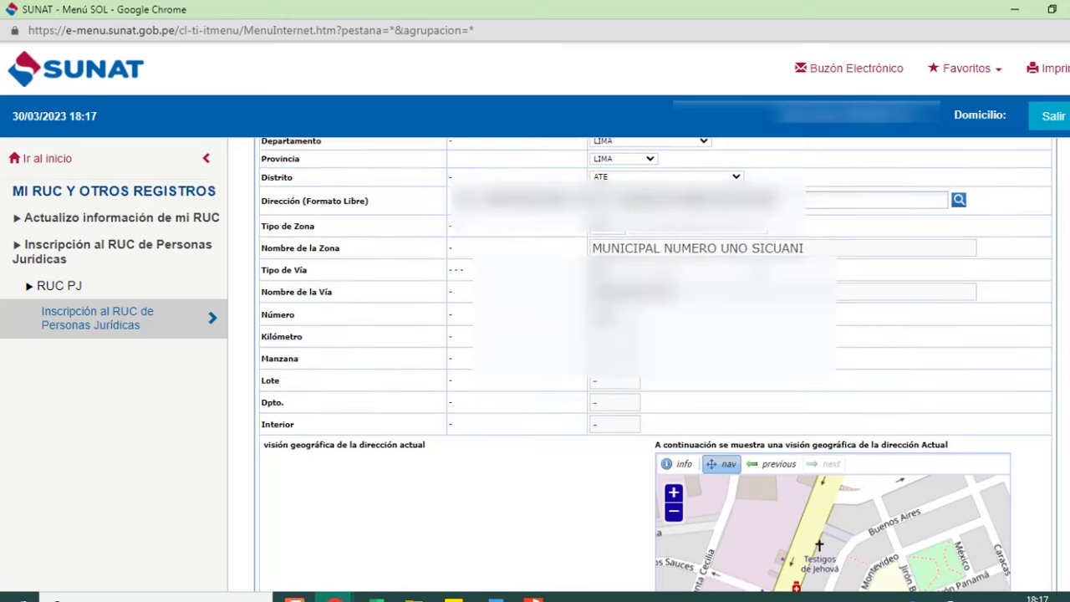
{"action": "scroll", "coordinate": [655, 365], "scroll_direction": "down", "scroll_amount": 6}
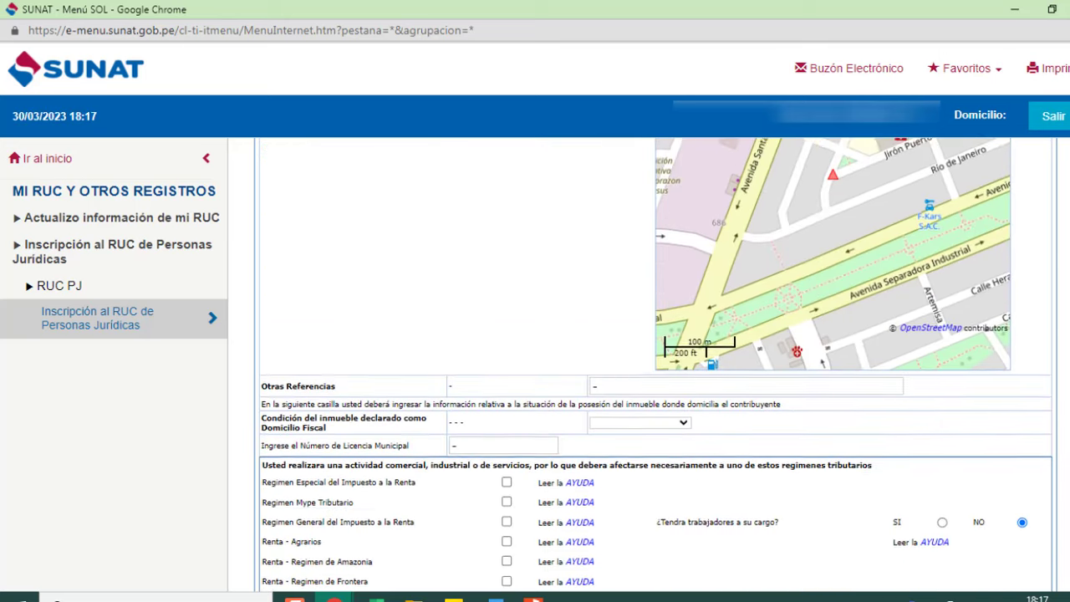
{"action": "scroll", "coordinate": [656, 365], "scroll_direction": "down", "scroll_amount": 1}
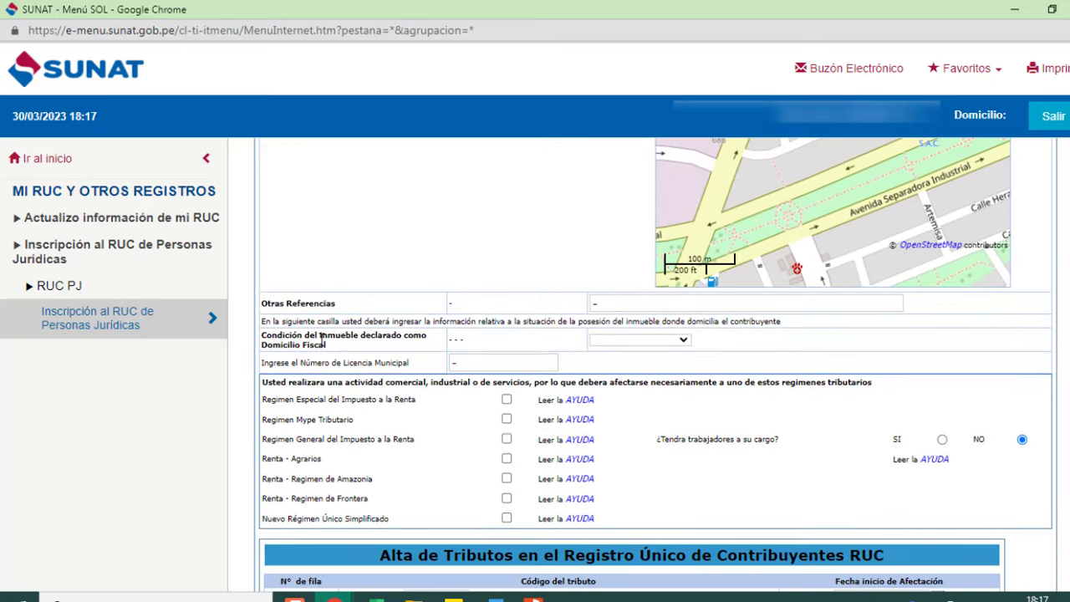
{"action": "left_click", "coordinate": [680, 341]}
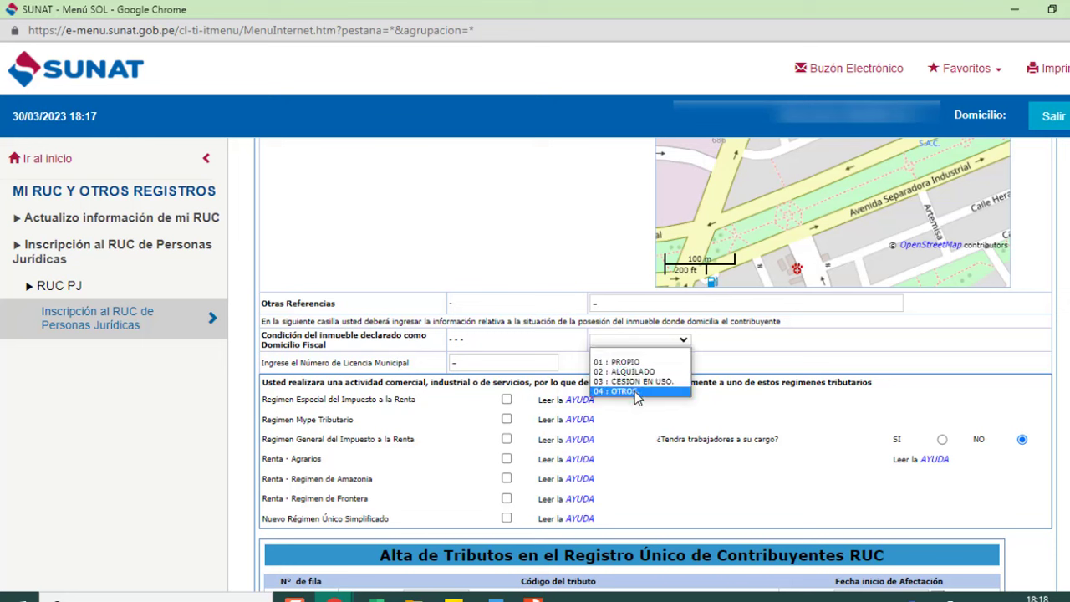
{"action": "left_click", "coordinate": [633, 391]}
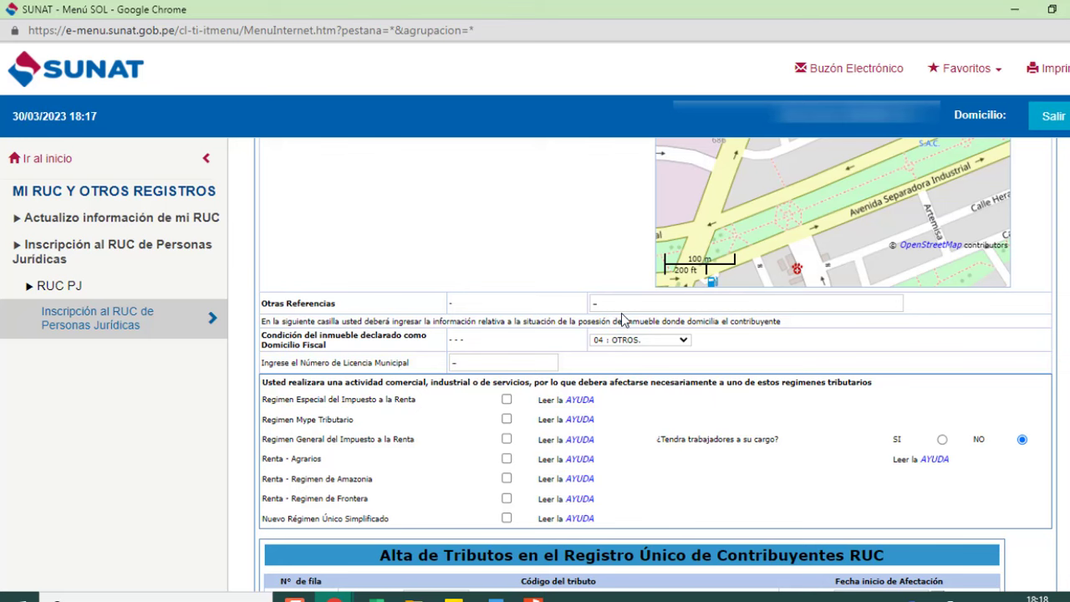
{"action": "scroll", "coordinate": [655, 364], "scroll_direction": "down", "scroll_amount": 1}
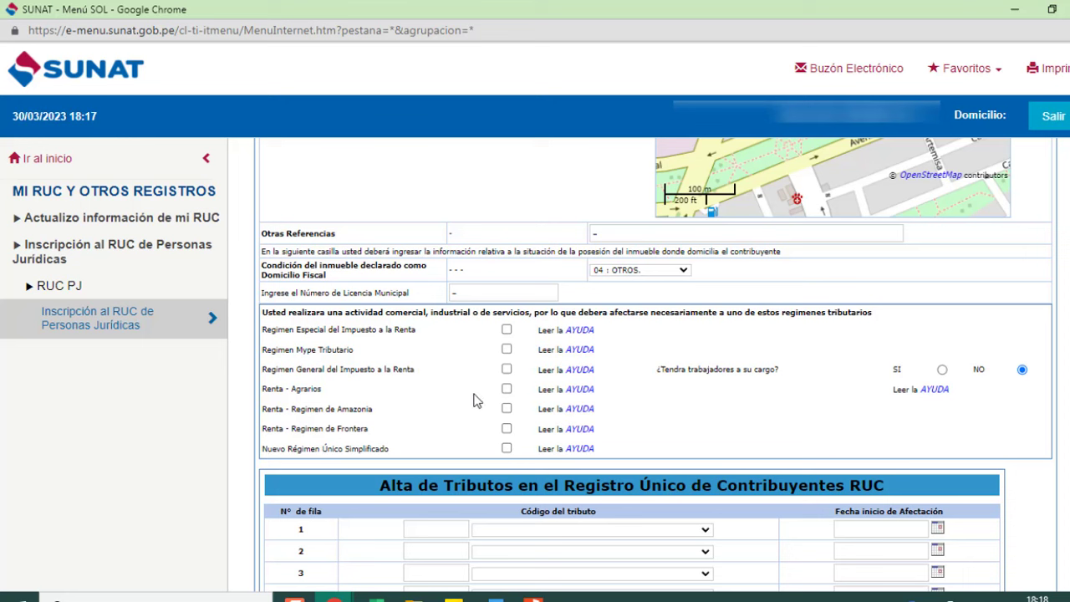
Tick Régimen Mype Tributario so taxes 031201 Renta MYPE and 010101 IGV are listed
{"action": "left_click", "coordinate": [507, 350]}
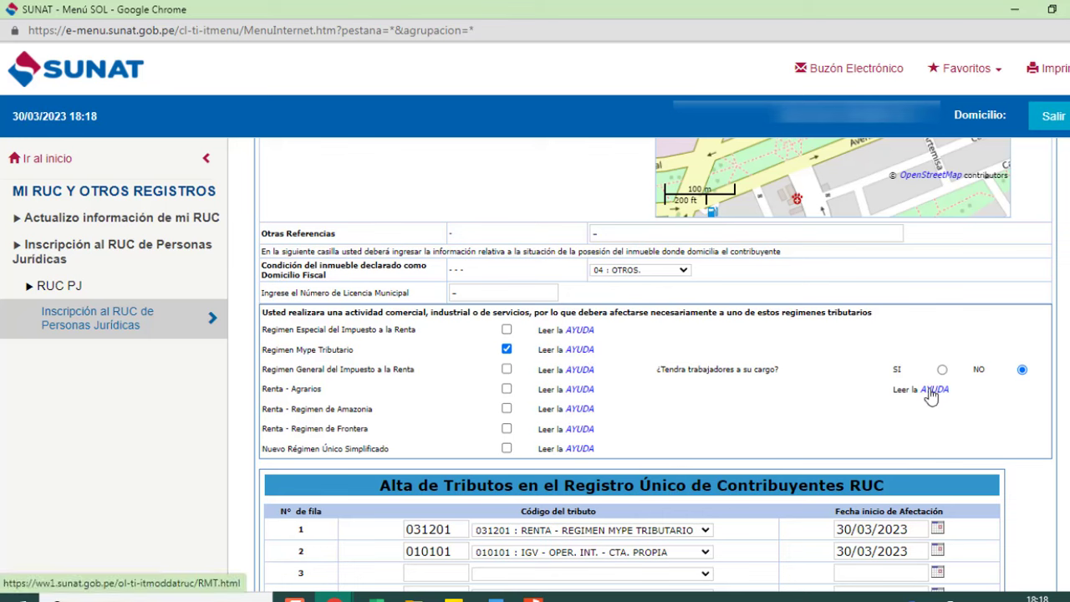
{"action": "scroll", "coordinate": [656, 364], "scroll_direction": "down", "scroll_amount": 3}
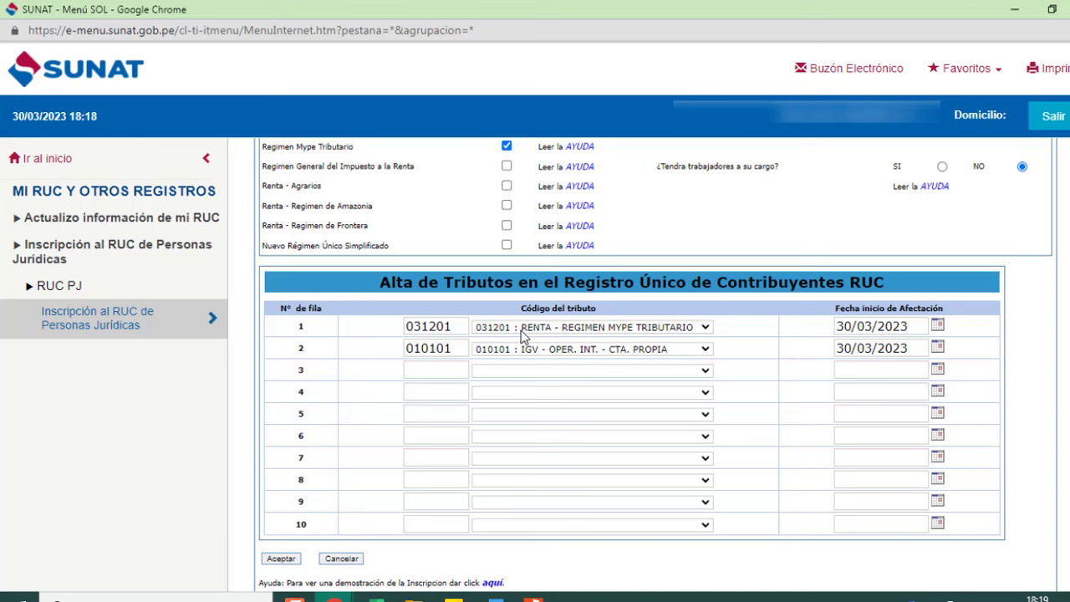
Set both Renta MYPE and IGV start dates to 01/04/2023 and submit the registration
{"action": "left_click", "coordinate": [938, 326]}
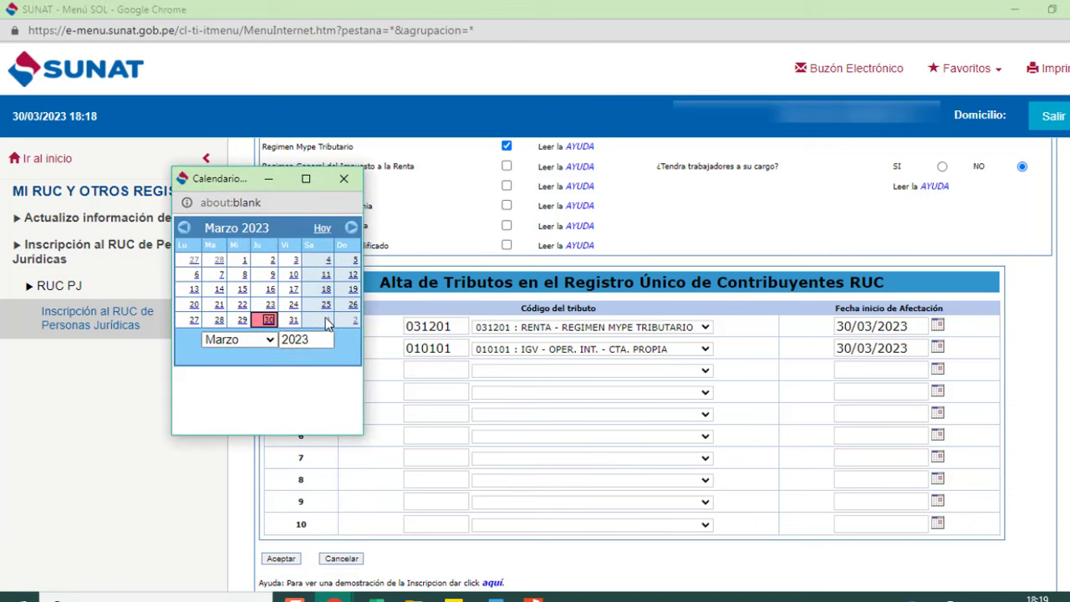
{"action": "left_click", "coordinate": [328, 321]}
{"action": "left_click", "coordinate": [938, 348]}
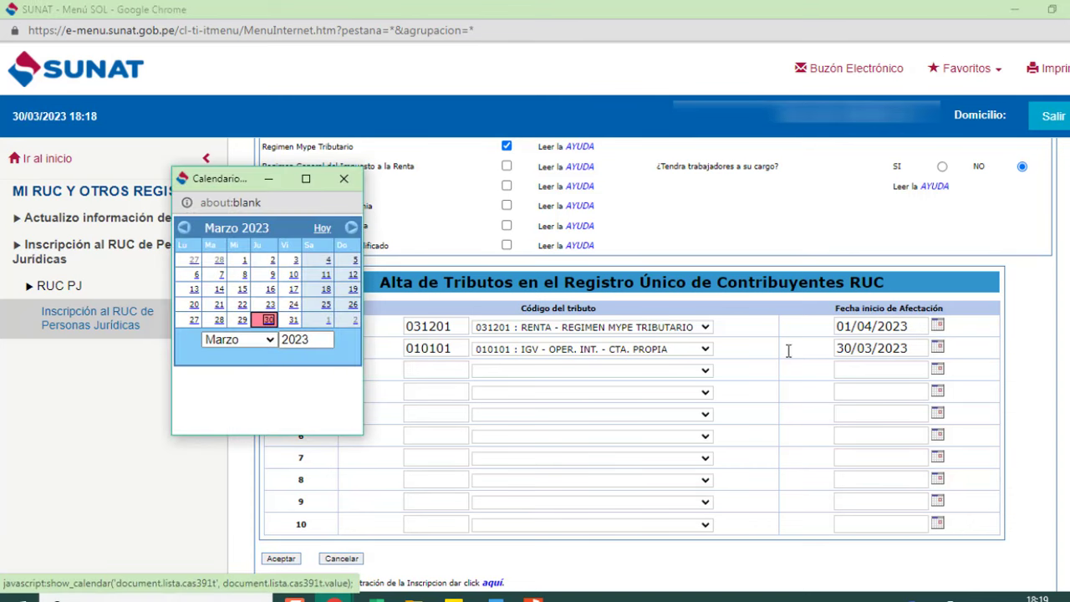
{"action": "left_click", "coordinate": [328, 322]}
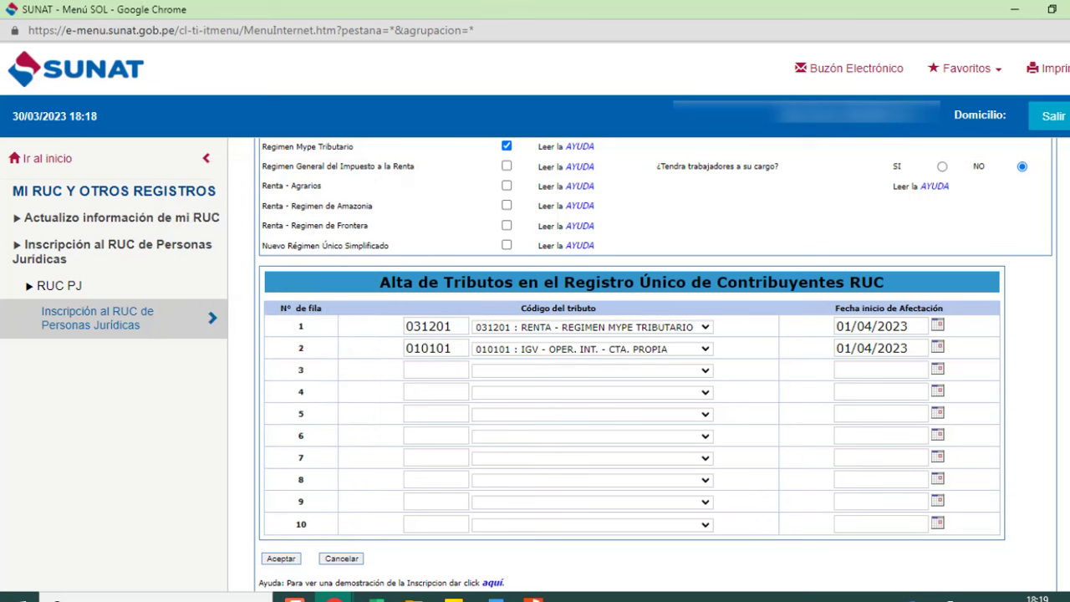
{"action": "left_click", "coordinate": [279, 560]}
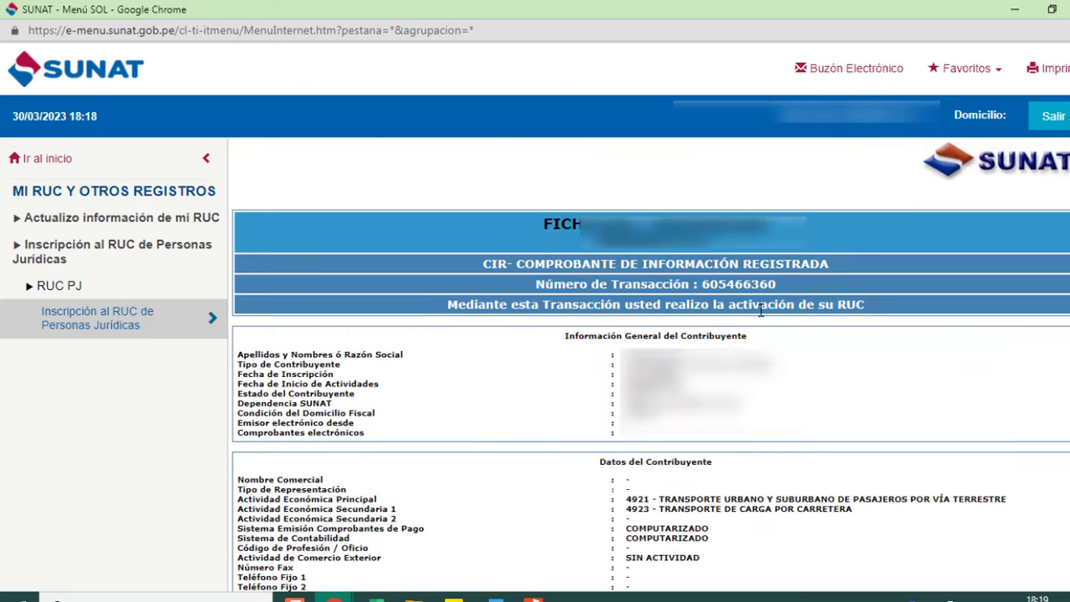
Review the CIR receipt, then minimize the SOL window to reveal Consulta RUC
{"action": "scroll", "coordinate": [765, 335], "scroll_direction": "down", "scroll_amount": 5}
{"action": "scroll", "coordinate": [782, 435], "scroll_direction": "down", "scroll_amount": 10}
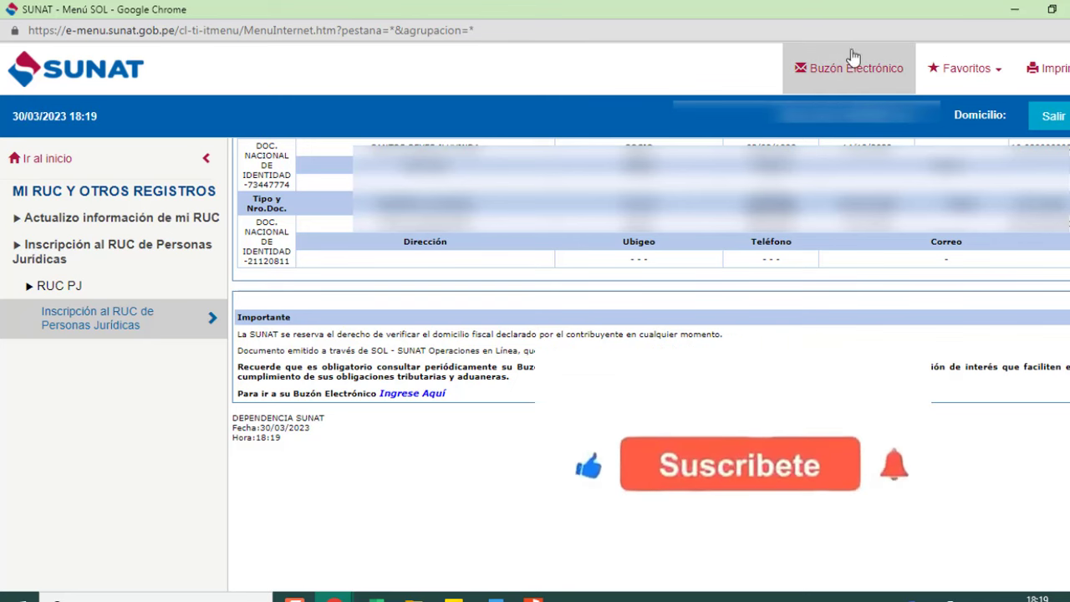
{"action": "left_click", "coordinate": [1014, 10]}
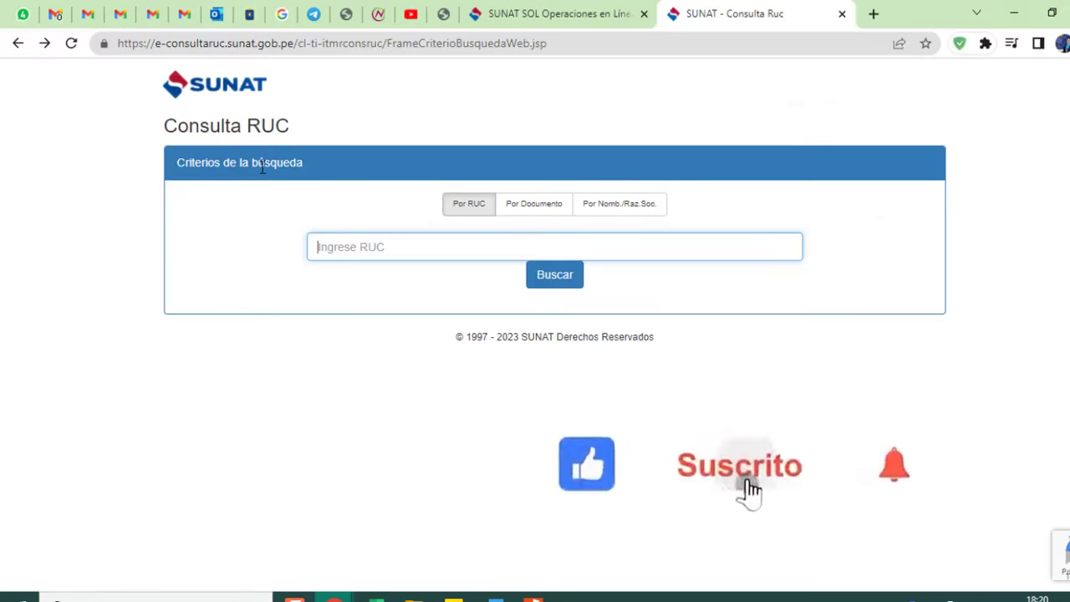
Search the company's RUC number in Consulta RUC to show its ACTIVO, HABIDO record
{"action": "left_click", "coordinate": [362, 247]}
{"action": "key", "text": "ctrl+v"}
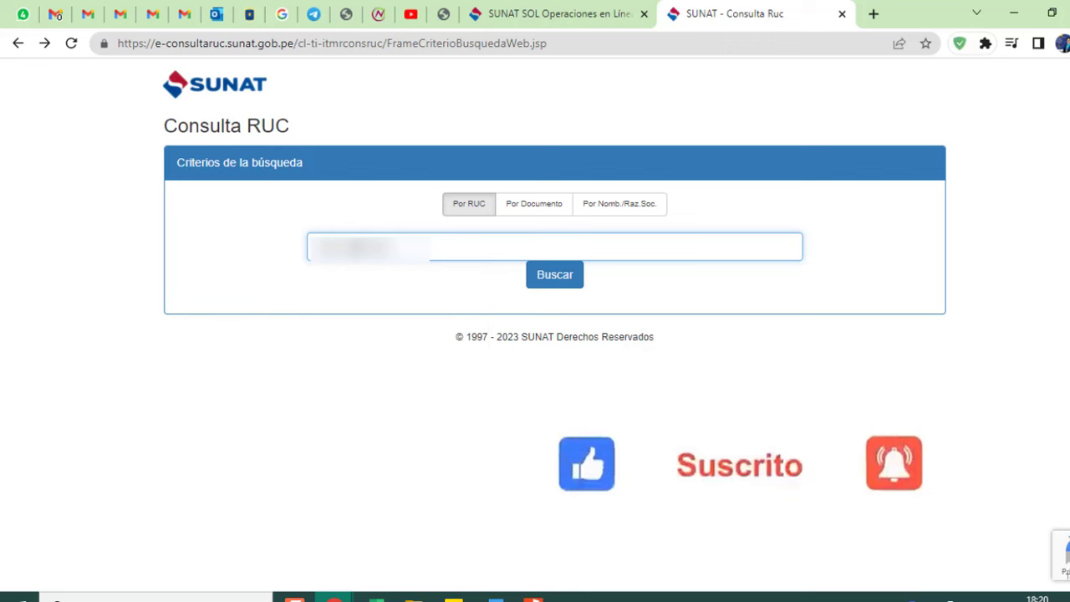
{"action": "left_click", "coordinate": [561, 278]}
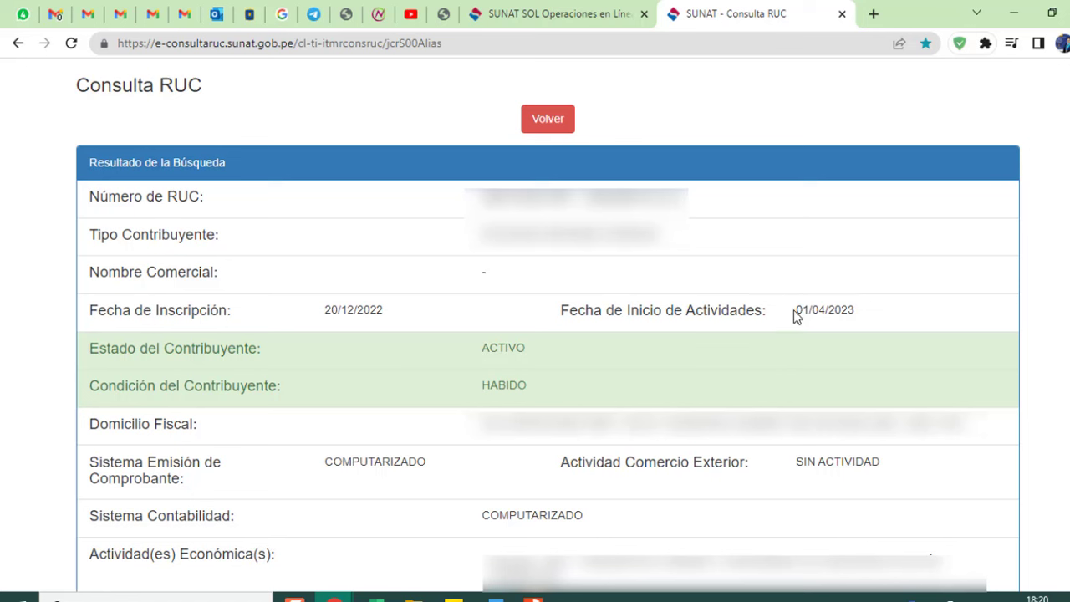
{"action": "left_click_drag", "start_coordinate": [794, 310], "coordinate": [867, 318]}
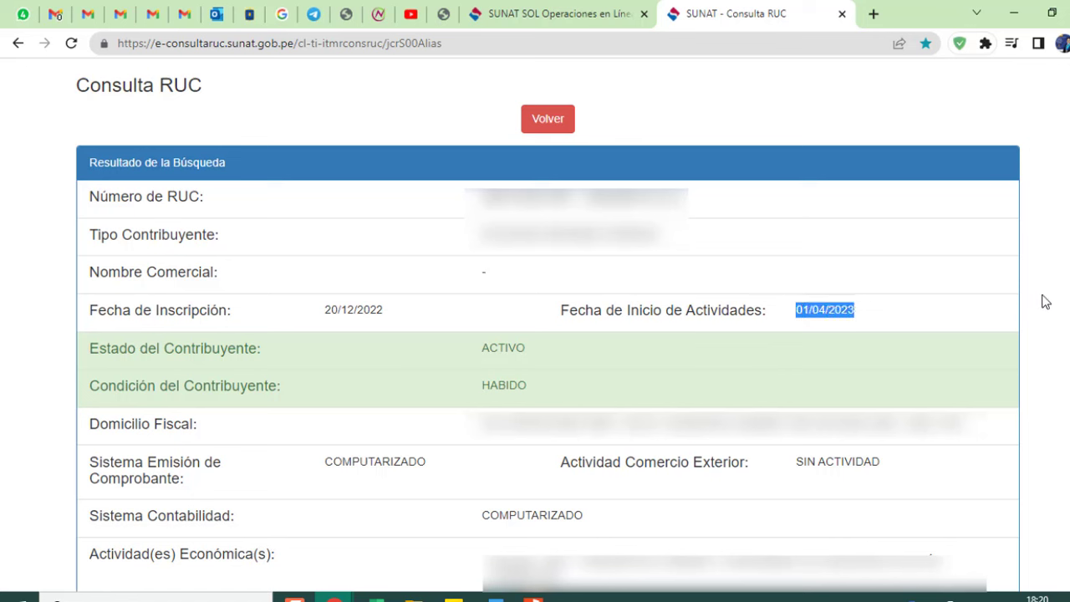